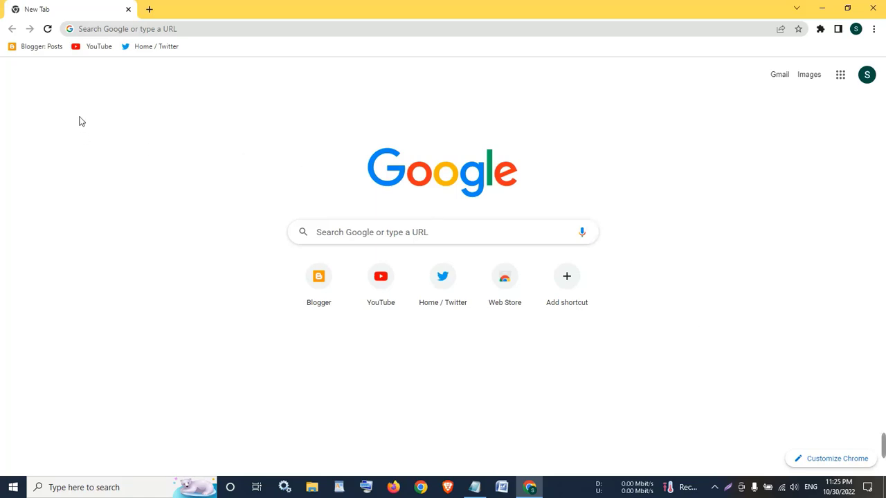
Step: Open the Blogger dashboard and go through the blog's page list to its layout editor
{"action": "left_click", "coordinate": [43, 48]}
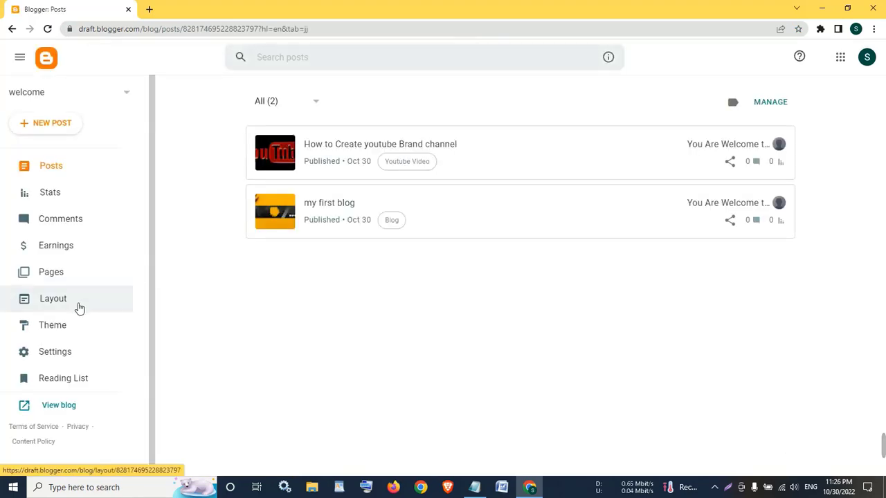
{"action": "left_click", "coordinate": [70, 275]}
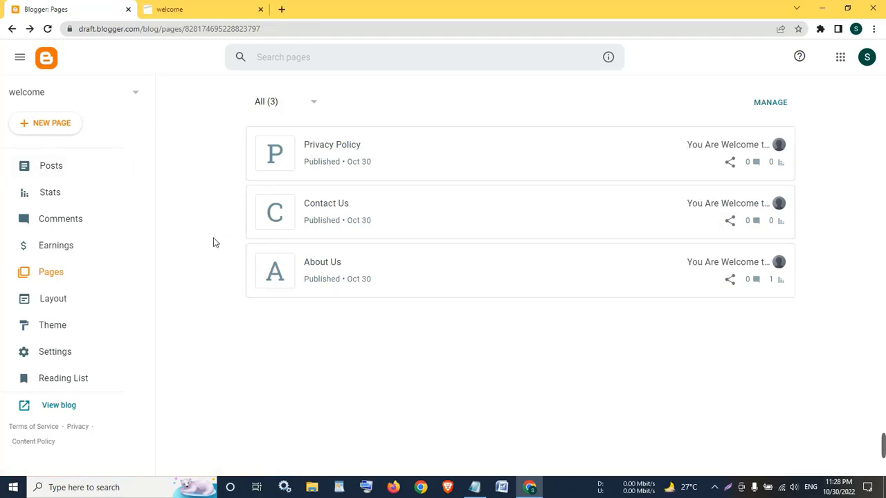
{"action": "left_click", "coordinate": [115, 307]}
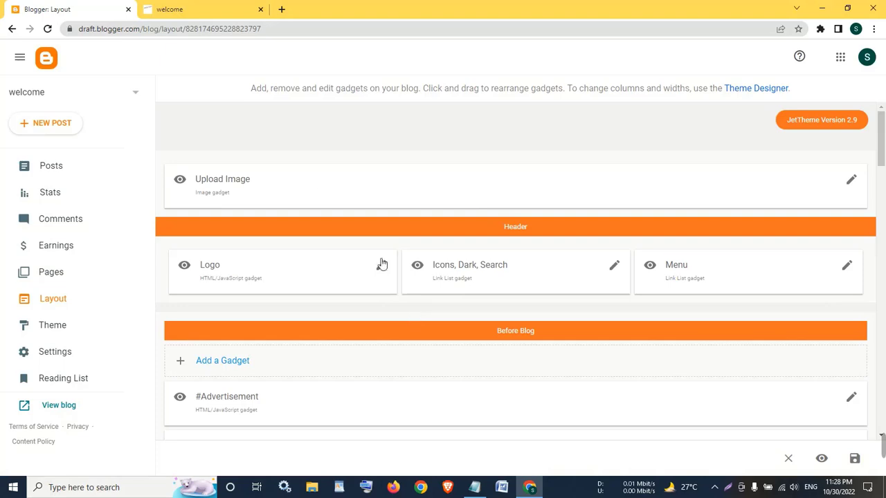
Step: Check the live blog's header and open the header's Menu link list gadget for editing
{"action": "scroll", "coordinate": [381, 260], "scroll_direction": "down", "scroll_amount": 3}
{"action": "scroll", "coordinate": [380, 258], "scroll_direction": "up", "scroll_amount": 3}
{"action": "left_click", "coordinate": [201, 8]}
{"action": "left_click", "coordinate": [88, 5]}
{"action": "left_click", "coordinate": [748, 287]}
{"action": "left_click", "coordinate": [490, 409]}
{"action": "left_click", "coordinate": [848, 268]}
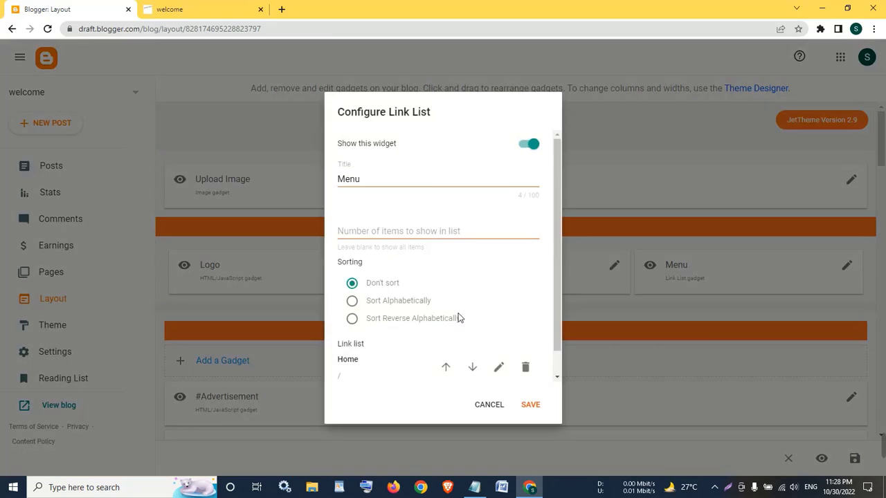
{"action": "scroll", "coordinate": [453, 326], "scroll_direction": "down", "scroll_amount": 1}
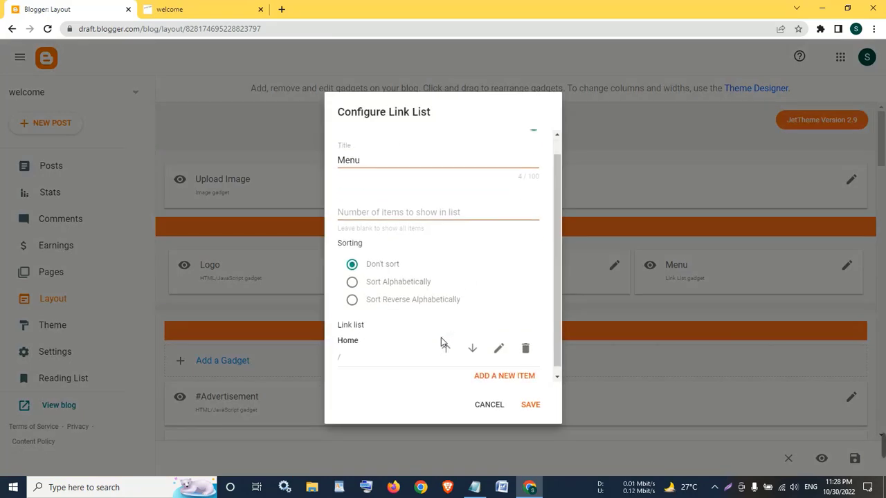
{"action": "left_click", "coordinate": [511, 374]}
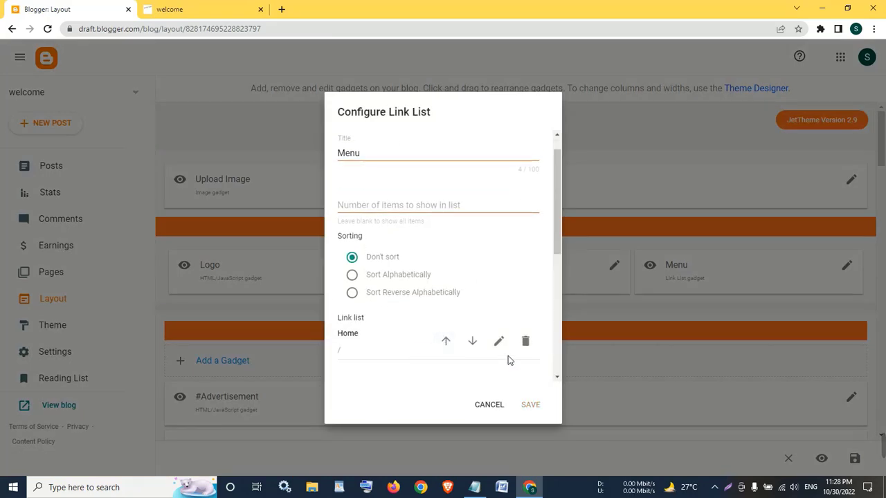
{"action": "left_click", "coordinate": [187, 9]}
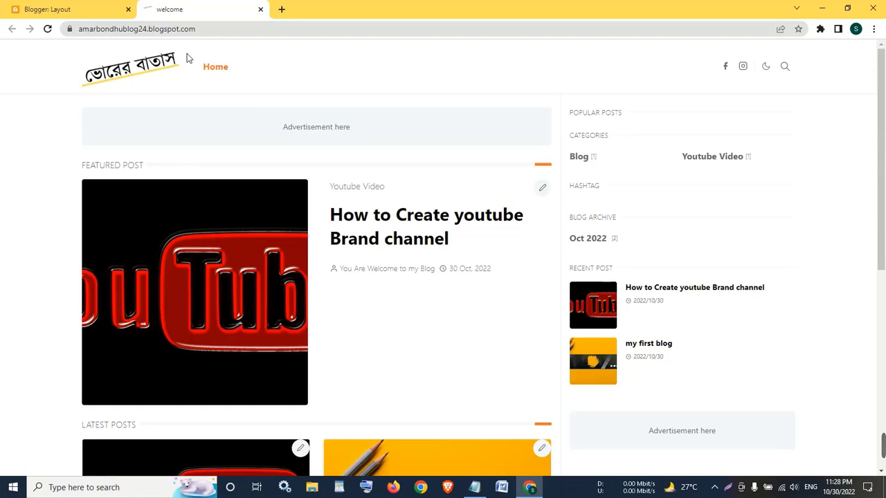
{"action": "left_click", "coordinate": [81, 7]}
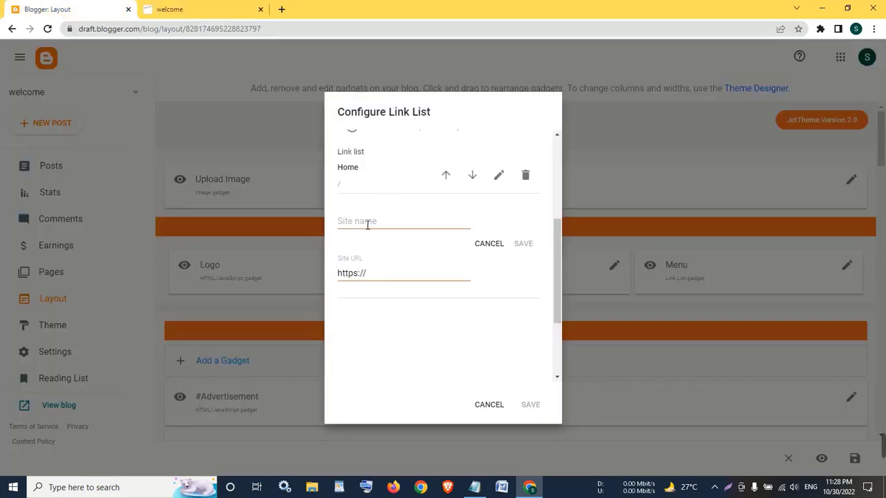
{"action": "left_click", "coordinate": [208, 6]}
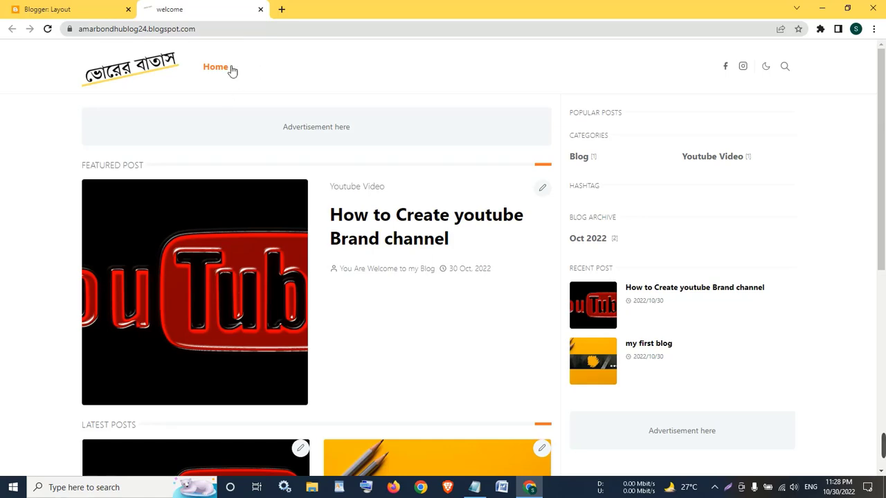
{"action": "left_click", "coordinate": [102, 6]}
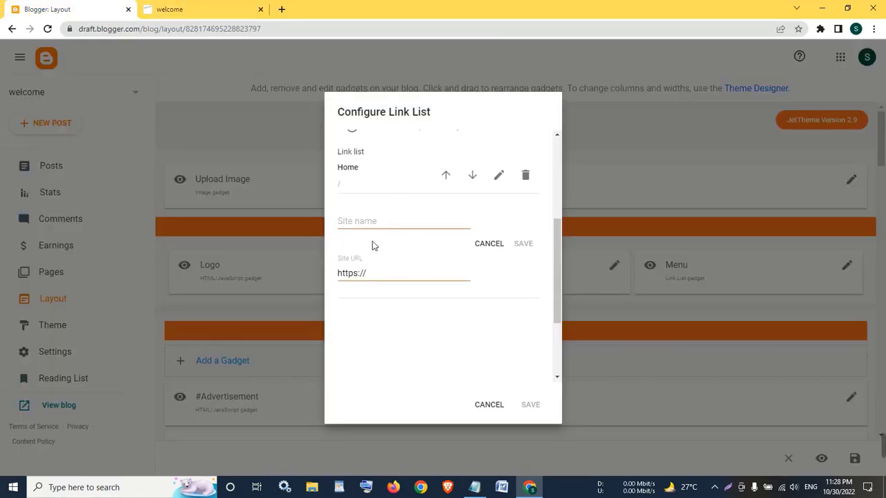
{"action": "left_click", "coordinate": [365, 220]}
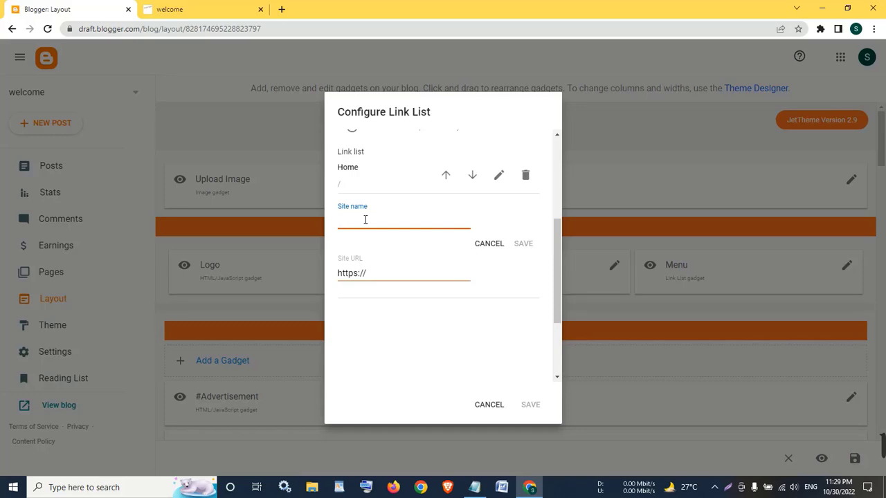
{"action": "type", "text": "My Blog"}
{"action": "left_click", "coordinate": [524, 245]}
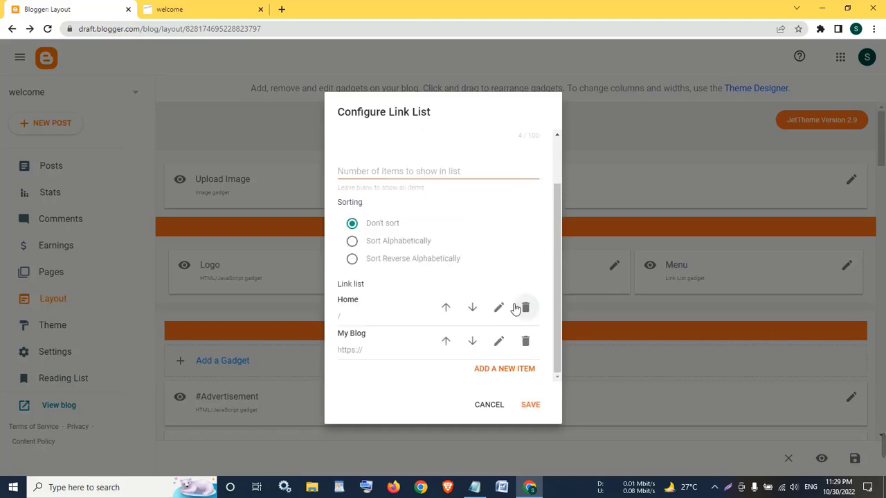
{"action": "left_click", "coordinate": [516, 368]}
{"action": "left_click", "coordinate": [391, 281]}
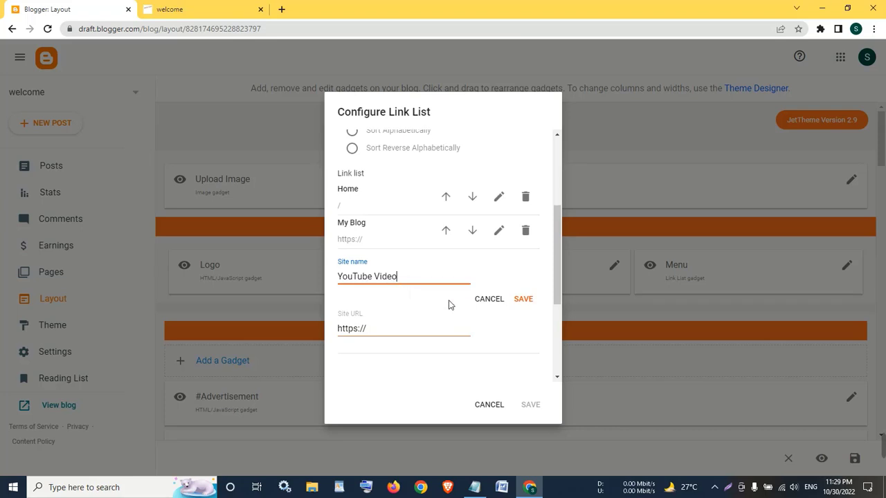
{"action": "left_click", "coordinate": [524, 301]}
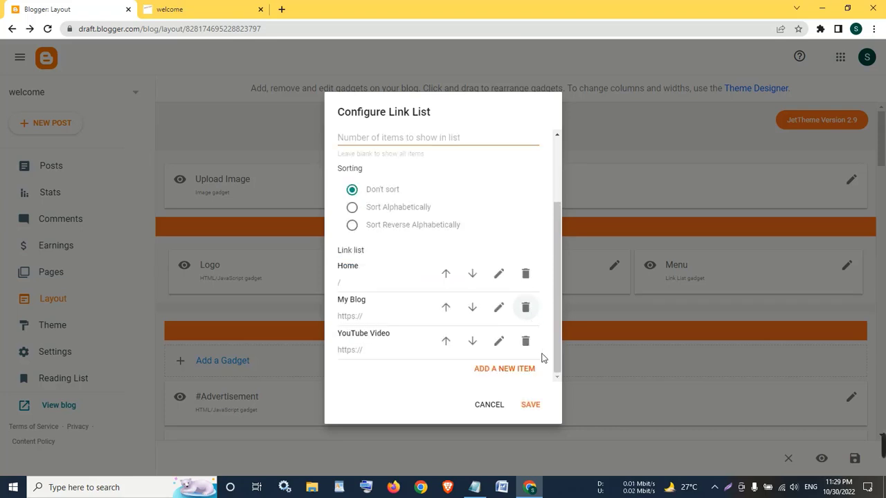
{"action": "left_click", "coordinate": [531, 405]}
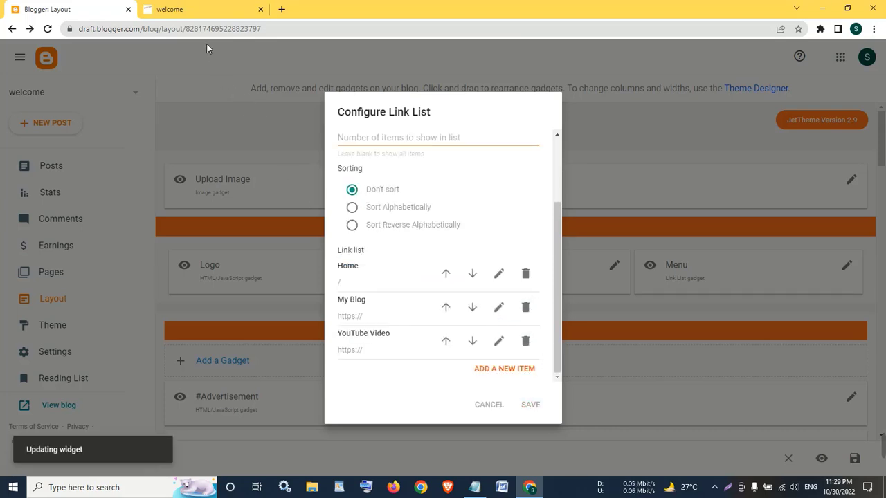
Step: Reload the live blog and check the menu items in its header
{"action": "left_click", "coordinate": [201, 9]}
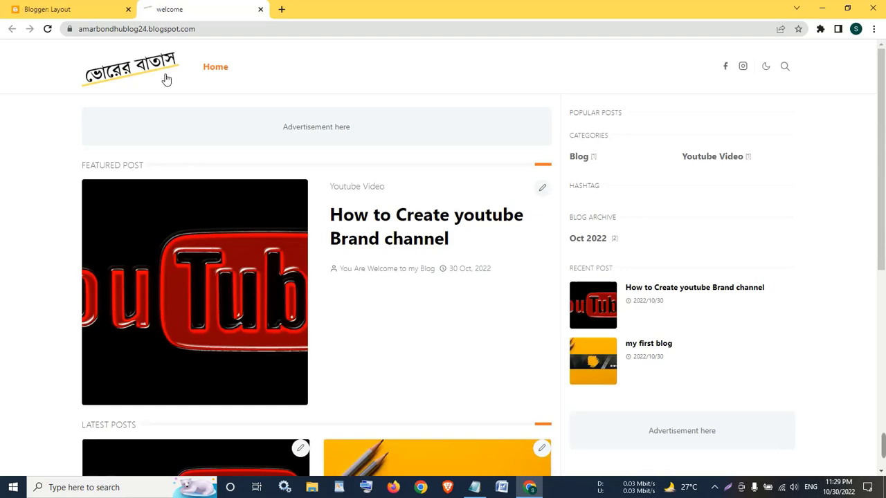
{"action": "left_click", "coordinate": [48, 30]}
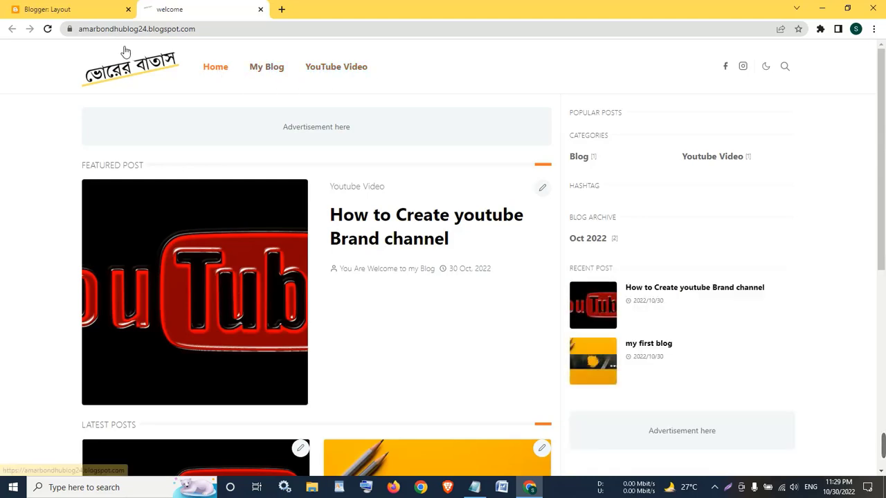
{"action": "left_click", "coordinate": [94, 10]}
{"action": "left_click", "coordinate": [170, 10]}
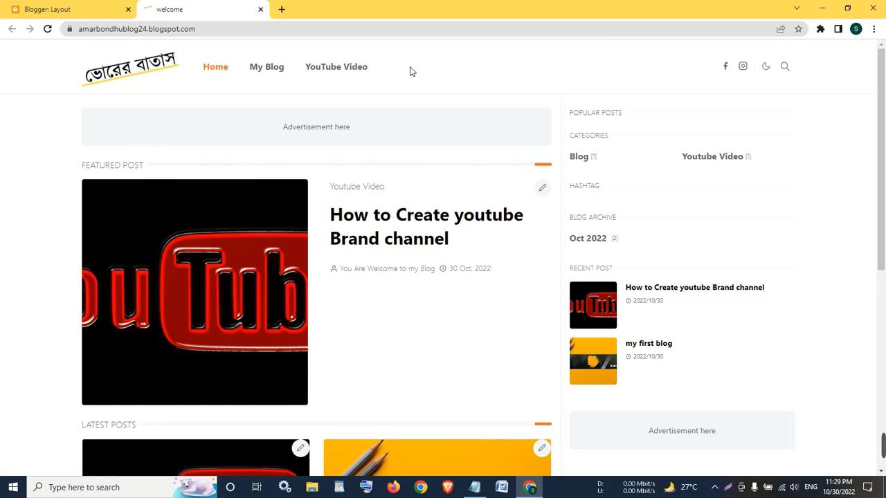
{"action": "left_click", "coordinate": [101, 10]}
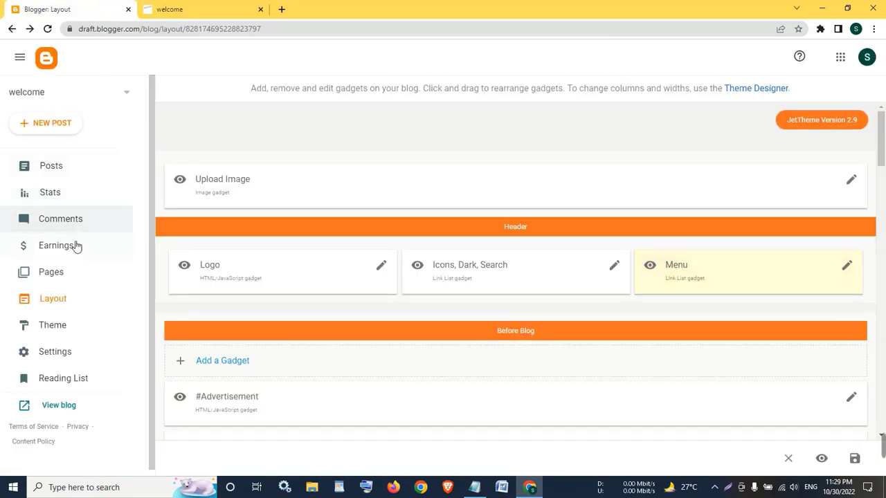
Step: Copy the About Us page's link from its share options in the blog's page list
{"action": "left_click", "coordinate": [69, 272]}
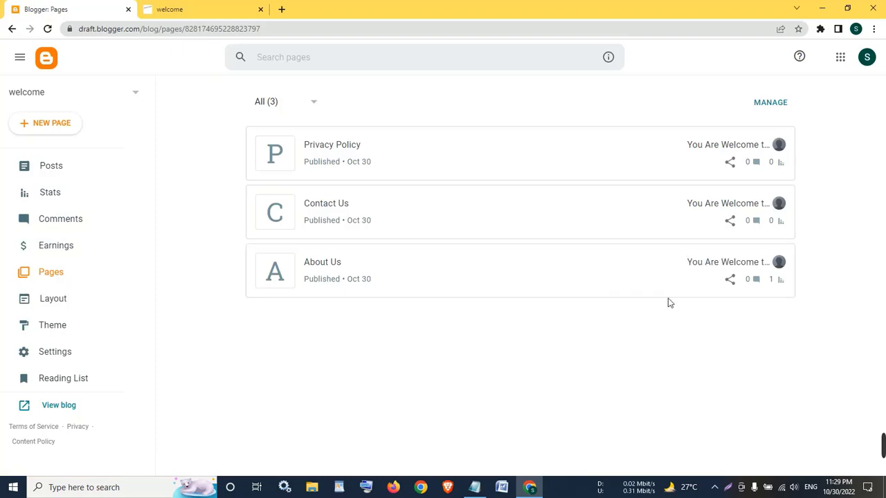
{"action": "left_click", "coordinate": [730, 280]}
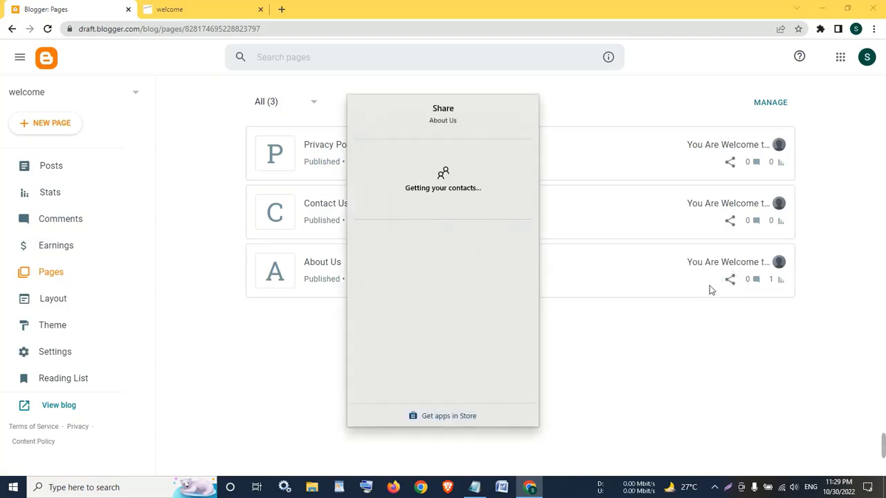
{"action": "left_click", "coordinate": [374, 253]}
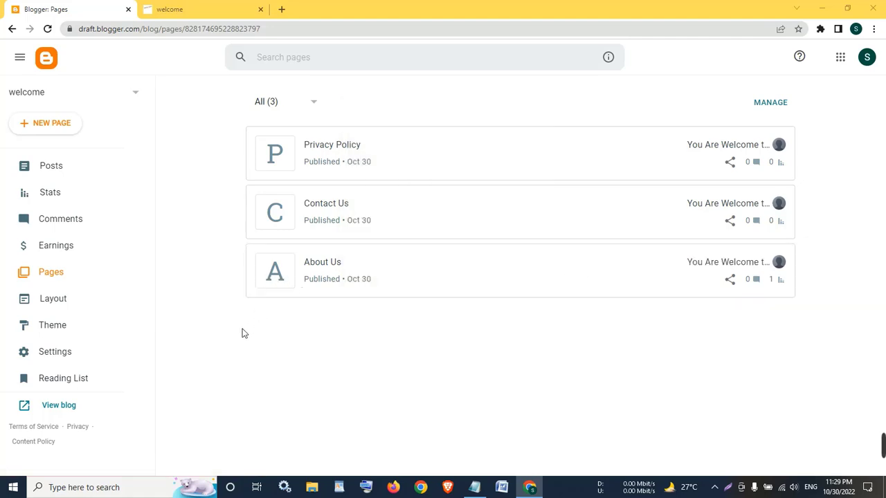
Step: Reopen the header's Menu gadget in the layout and start a new link list item named "About Us"
{"action": "left_click", "coordinate": [88, 308]}
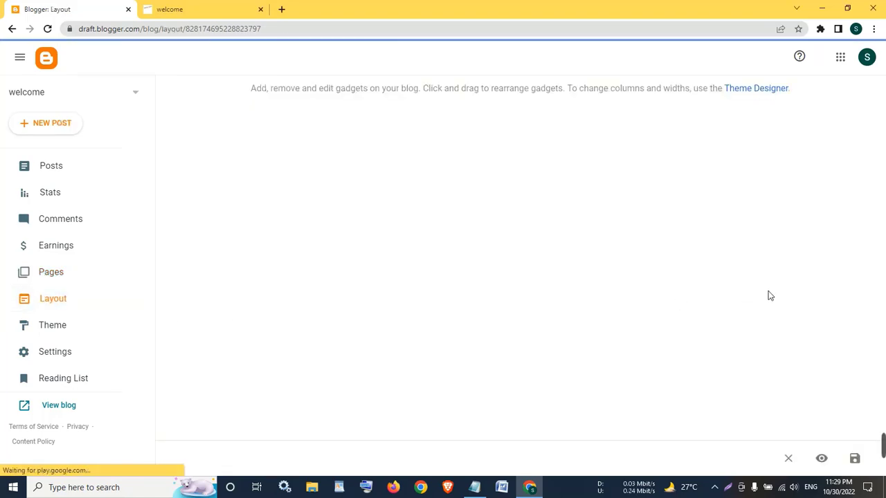
{"action": "left_click", "coordinate": [847, 266]}
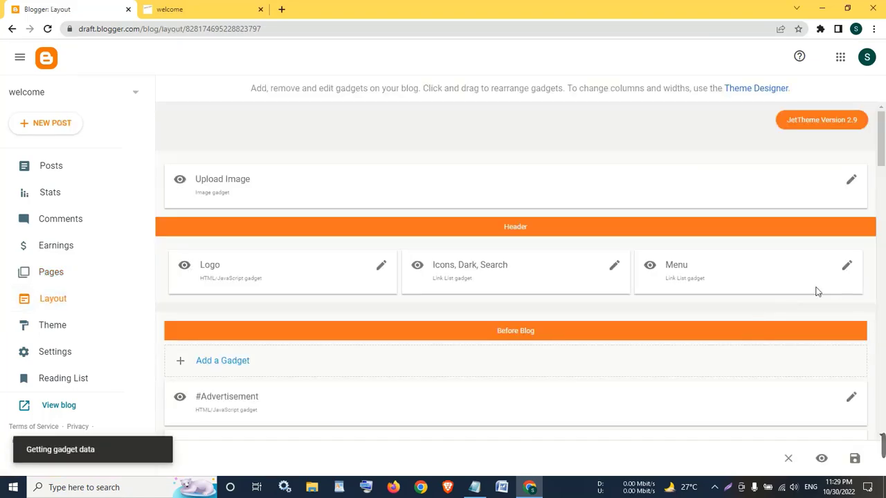
{"action": "scroll", "coordinate": [368, 291], "scroll_direction": "down", "scroll_amount": 3}
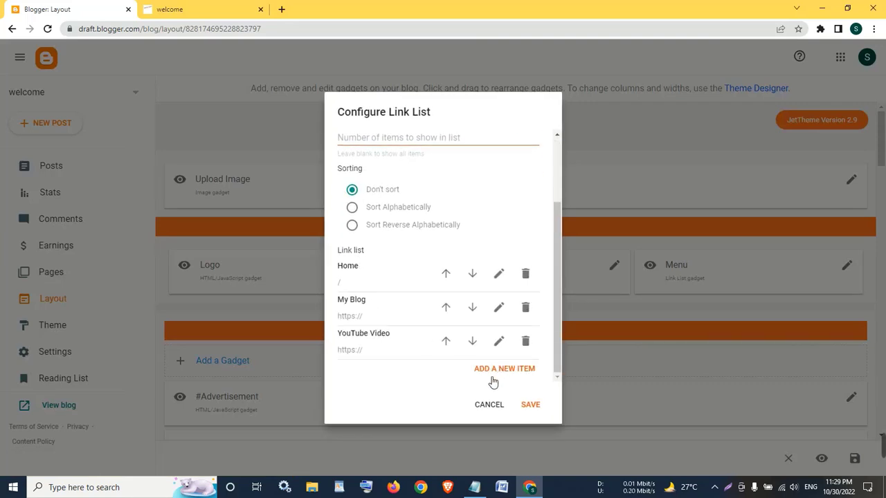
{"action": "left_click", "coordinate": [486, 373]}
{"action": "scroll", "coordinate": [416, 347], "scroll_direction": "down", "scroll_amount": 2}
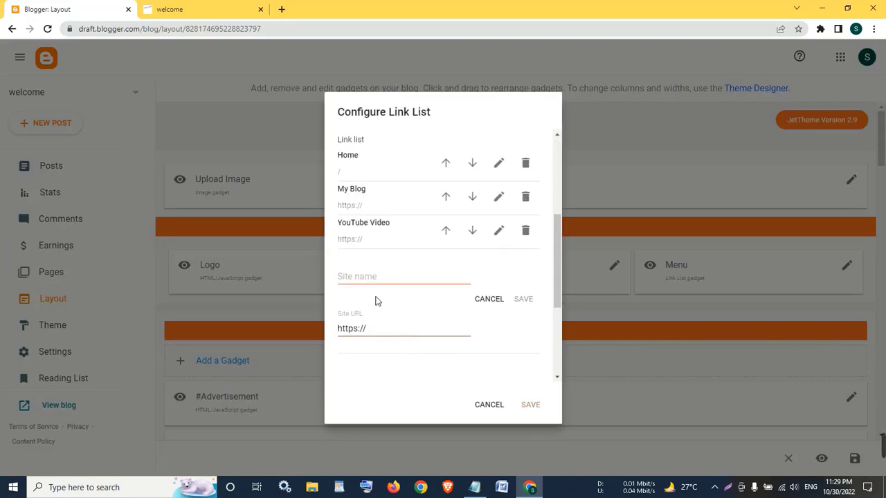
{"action": "left_click", "coordinate": [369, 279]}
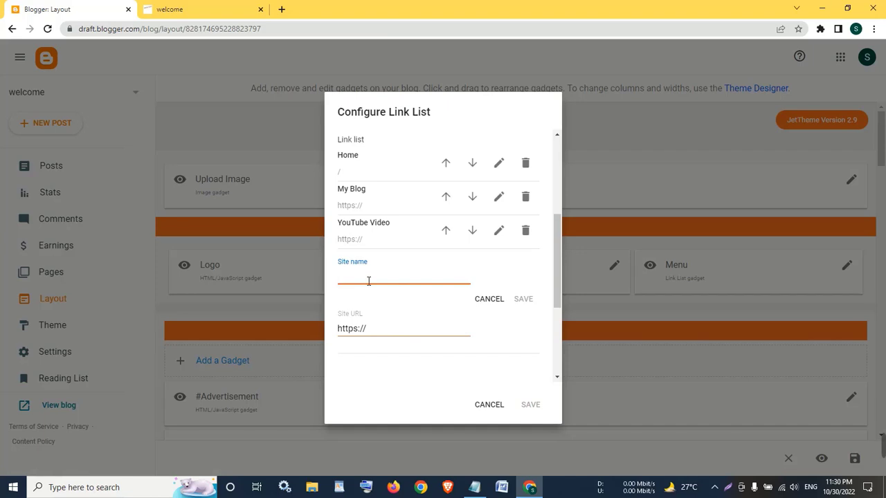
{"action": "type", "text": "About Us"}
{"action": "left_click", "coordinate": [433, 326]}
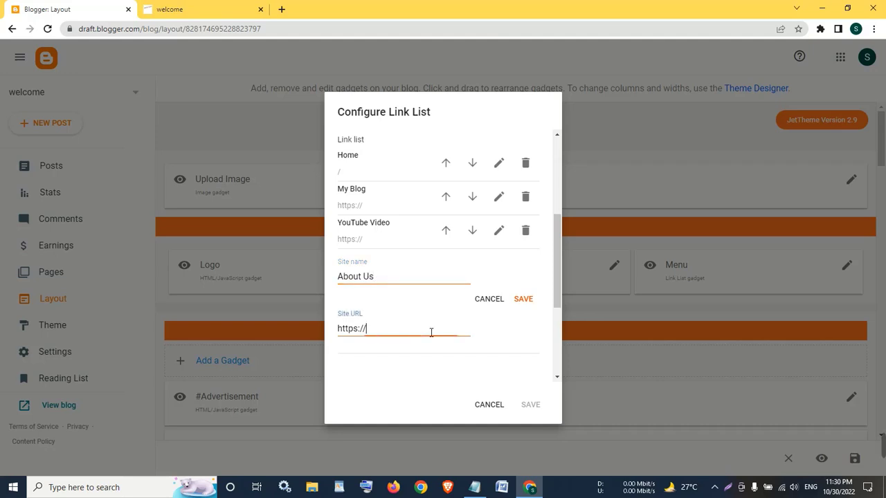
{"action": "key", "text": "ctrl+a"}
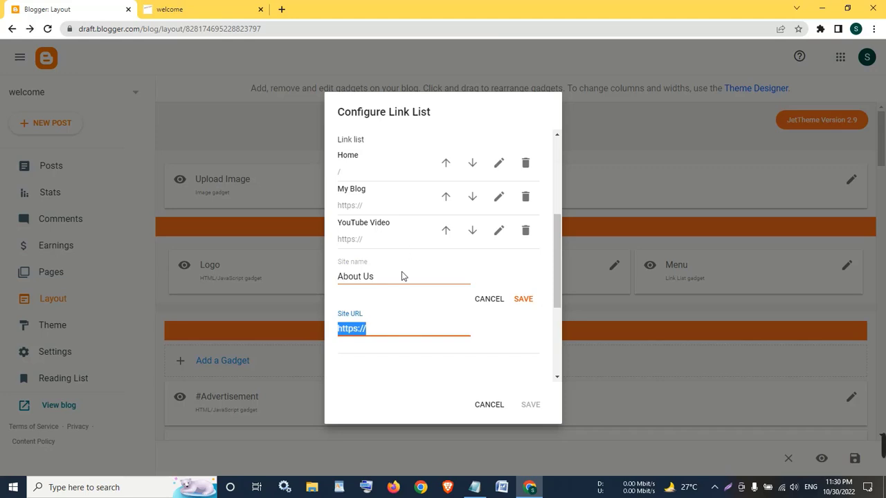
{"action": "left_click", "coordinate": [402, 276]}
{"action": "key", "text": "ctrl+a"}
{"action": "left_click", "coordinate": [389, 333]}
{"action": "key", "text": "ctrl+a"}
{"action": "right_click", "coordinate": [380, 341]}
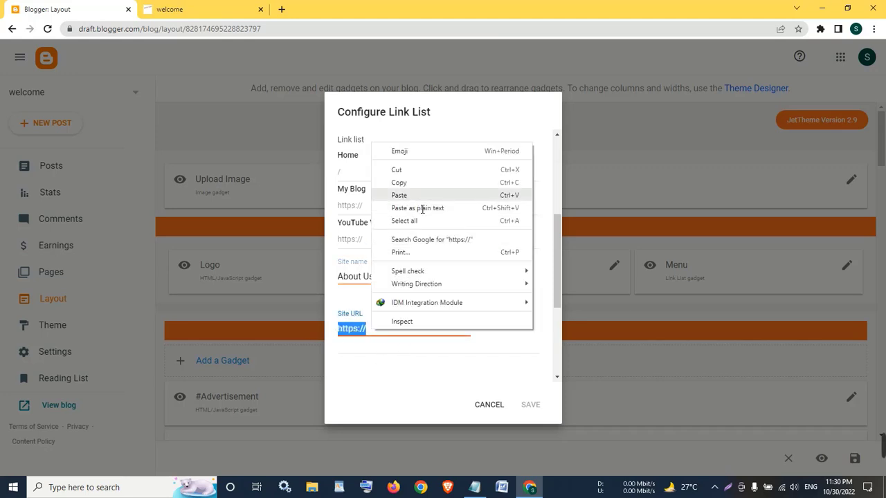
{"action": "left_click", "coordinate": [405, 194]}
{"action": "left_click", "coordinate": [528, 302]}
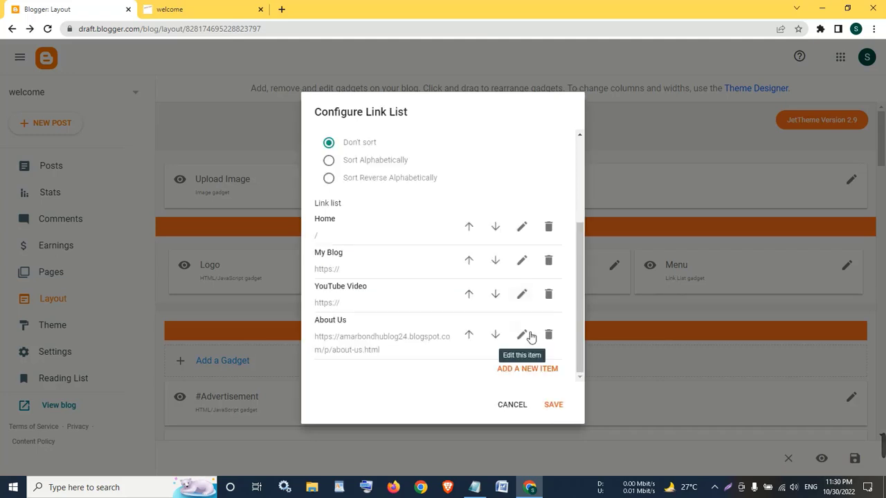
{"action": "left_click", "coordinate": [557, 408]}
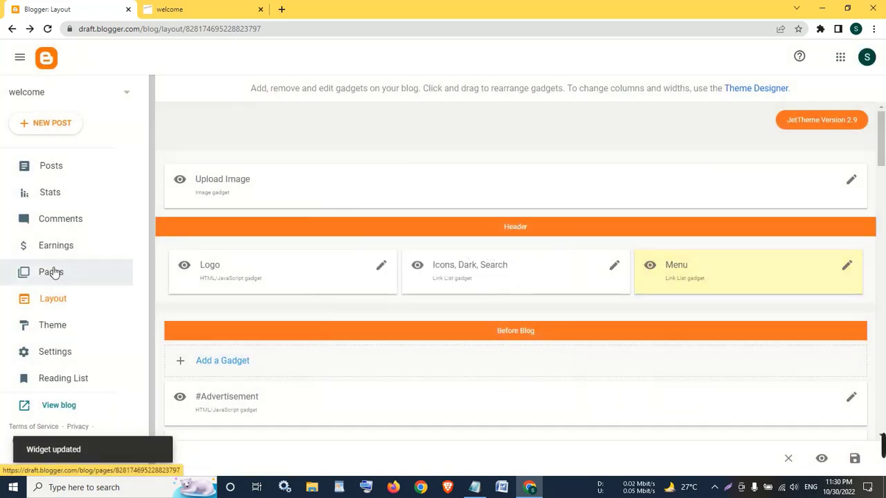
Step: Copy the Contact Us page's link from its share options in the blog's page list
{"action": "left_click", "coordinate": [102, 284]}
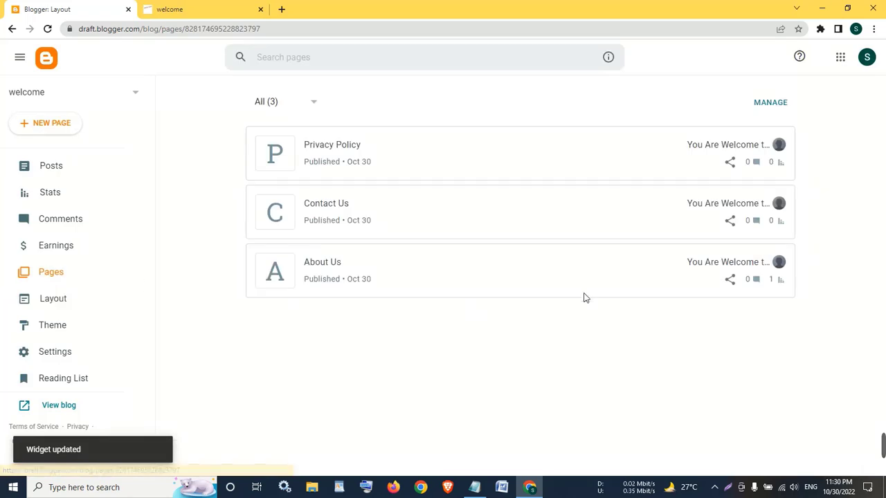
{"action": "left_click", "coordinate": [731, 221]}
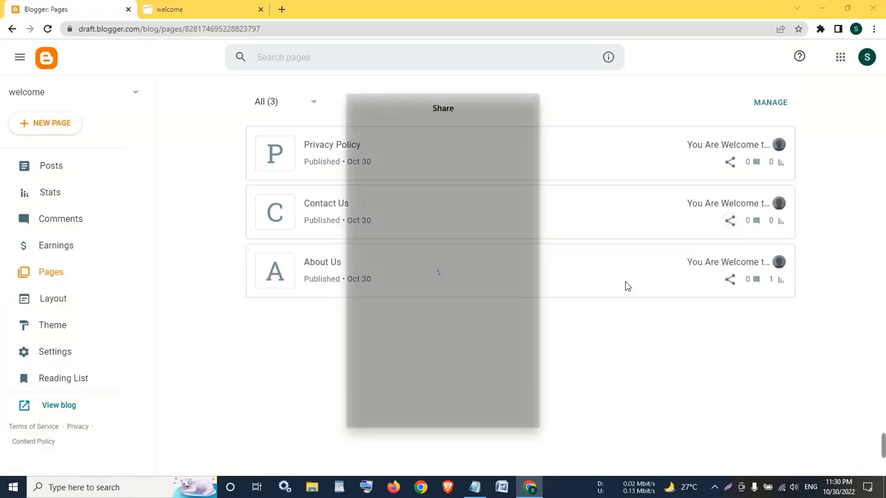
{"action": "left_click", "coordinate": [627, 250]}
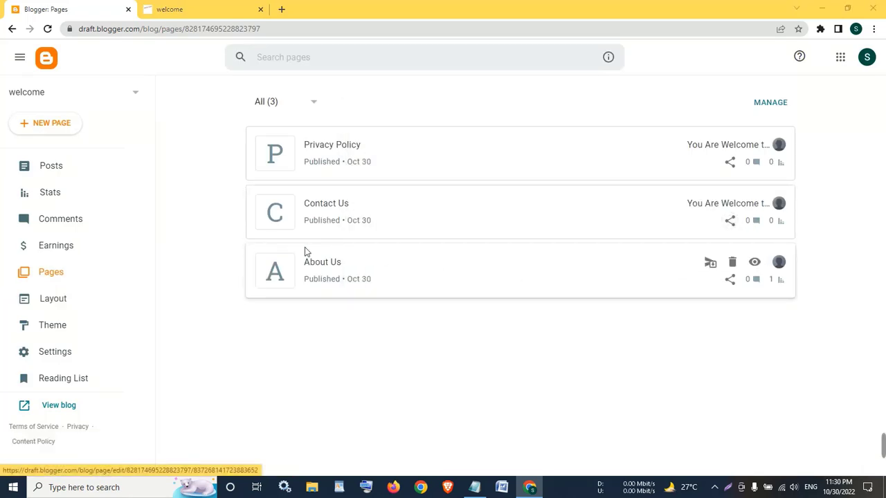
Step: Reopen the header's Menu gadget in the layout and start a new link list item named "Contact Us"
{"action": "left_click", "coordinate": [64, 304]}
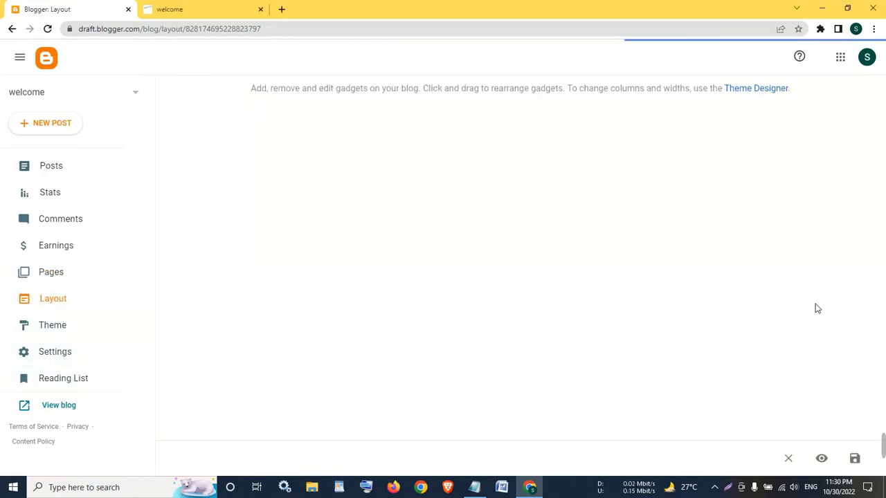
{"action": "left_click", "coordinate": [849, 265]}
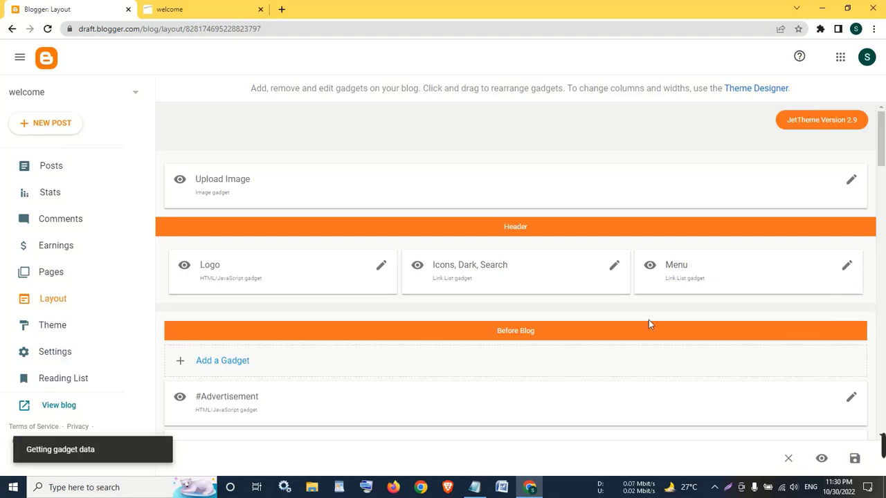
{"action": "scroll", "coordinate": [442, 389], "scroll_direction": "down", "scroll_amount": 2}
{"action": "left_click", "coordinate": [506, 371]}
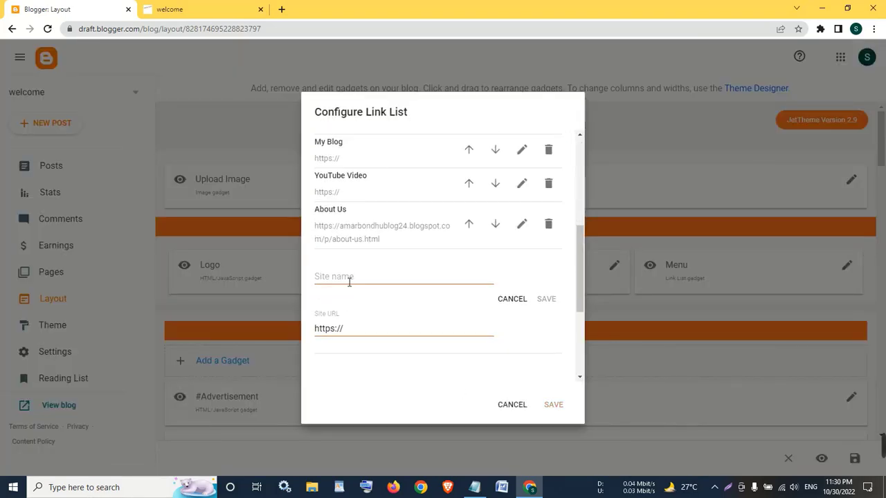
{"action": "left_click", "coordinate": [349, 281]}
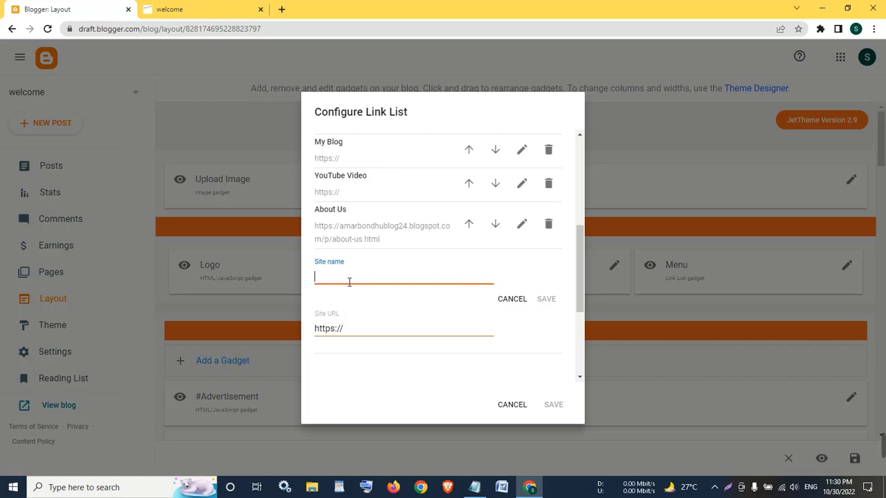
{"action": "type", "text": "Contact Us"}
{"action": "left_click_drag", "start_coordinate": [393, 337], "coordinate": [315, 335]}
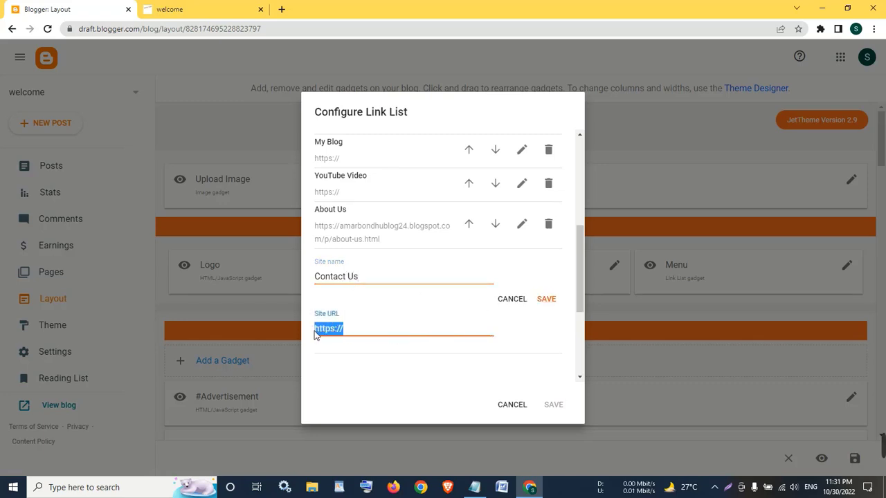
{"action": "right_click", "coordinate": [371, 335]}
{"action": "left_click", "coordinate": [402, 196]}
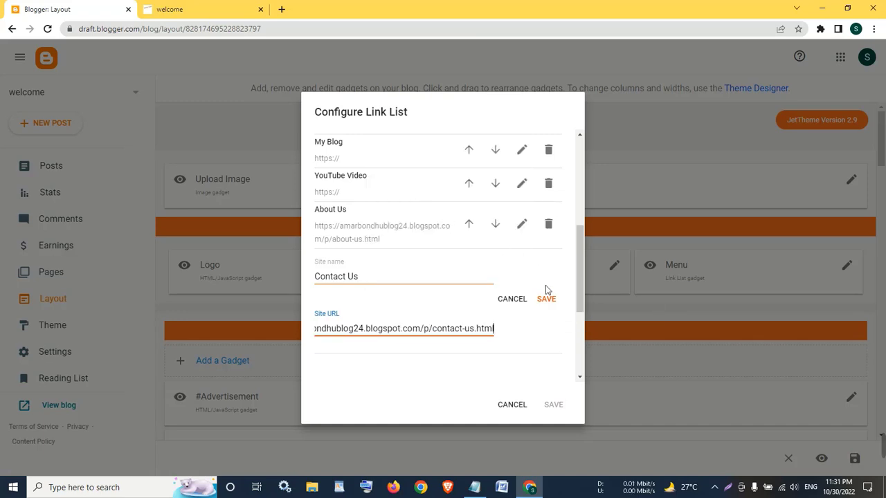
{"action": "left_click", "coordinate": [546, 299]}
{"action": "left_click", "coordinate": [552, 407]}
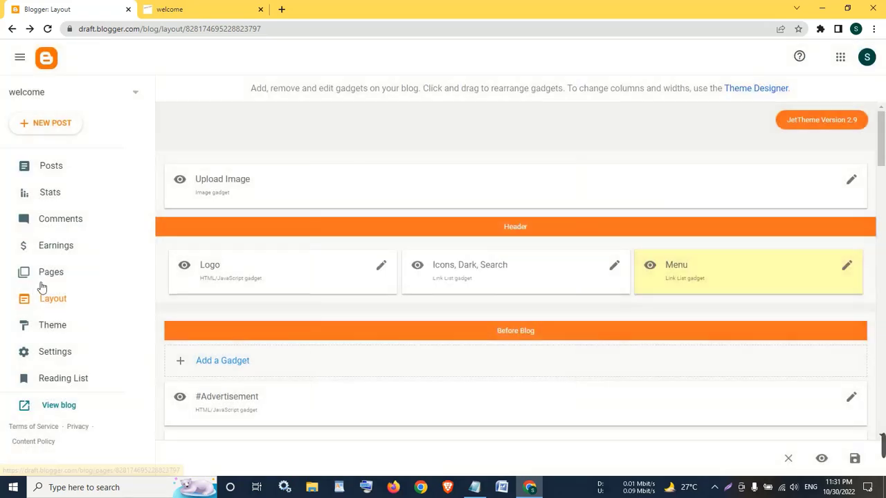
Step: Copy the Privacy Policy page's link from its share options in the blog's page list
{"action": "left_click", "coordinate": [43, 285]}
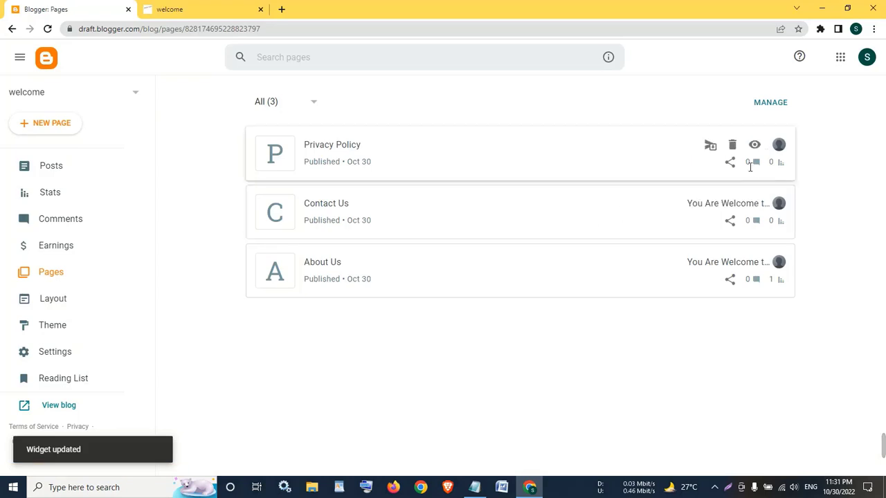
{"action": "left_click", "coordinate": [729, 162]}
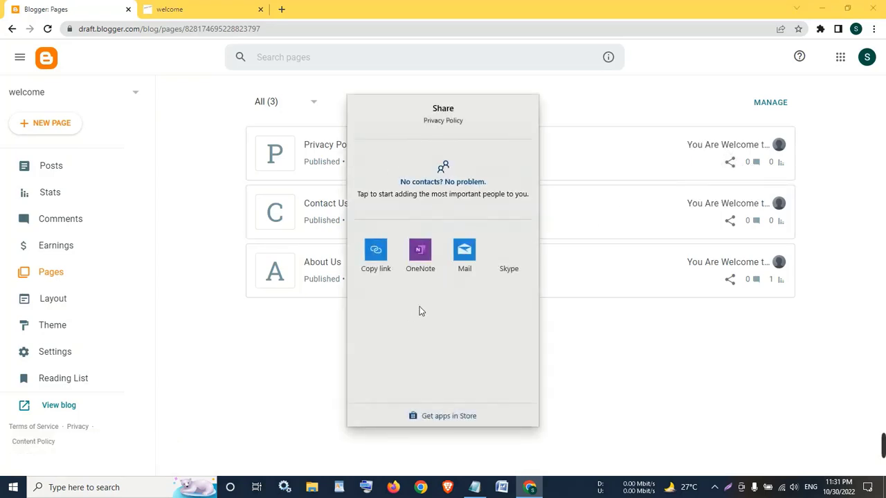
{"action": "left_click", "coordinate": [369, 275]}
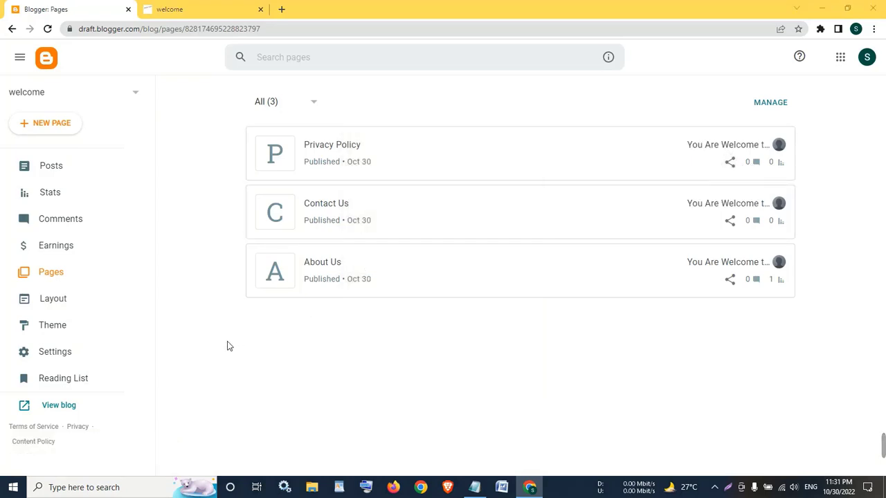
Step: Reopen the header's Menu gadget in the layout and start a new link list item named "Privacy Policy"
{"action": "left_click", "coordinate": [62, 303]}
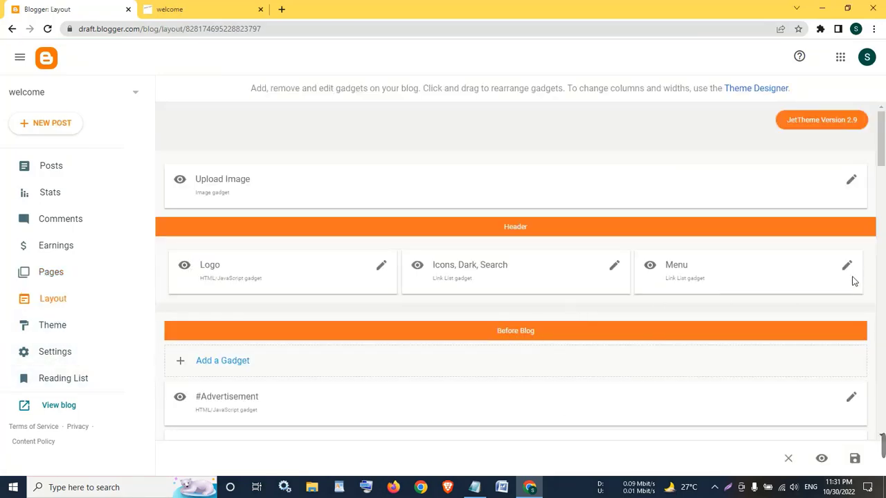
{"action": "left_click", "coordinate": [852, 273]}
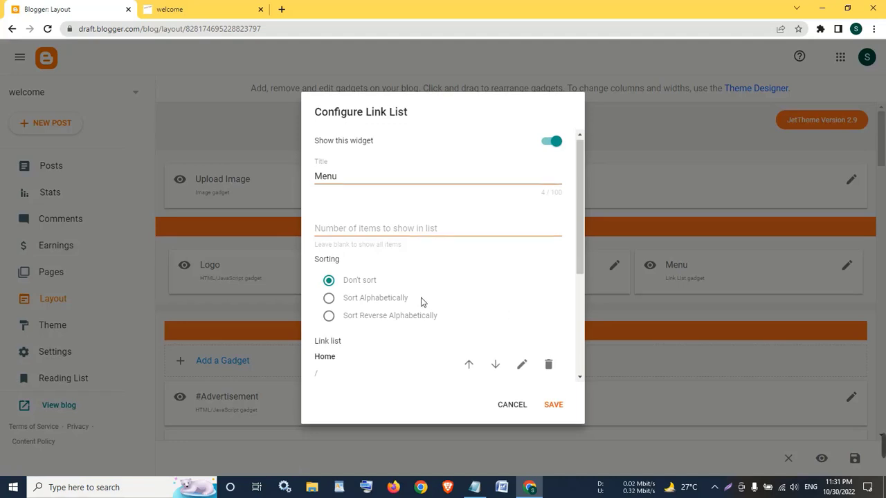
{"action": "scroll", "coordinate": [429, 305], "scroll_direction": "down", "scroll_amount": 5}
{"action": "left_click", "coordinate": [524, 370]}
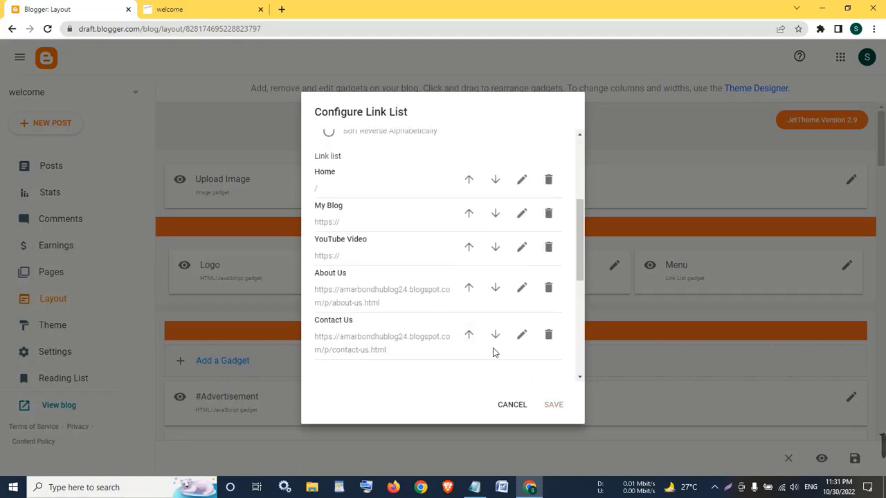
{"action": "left_click", "coordinate": [362, 280]}
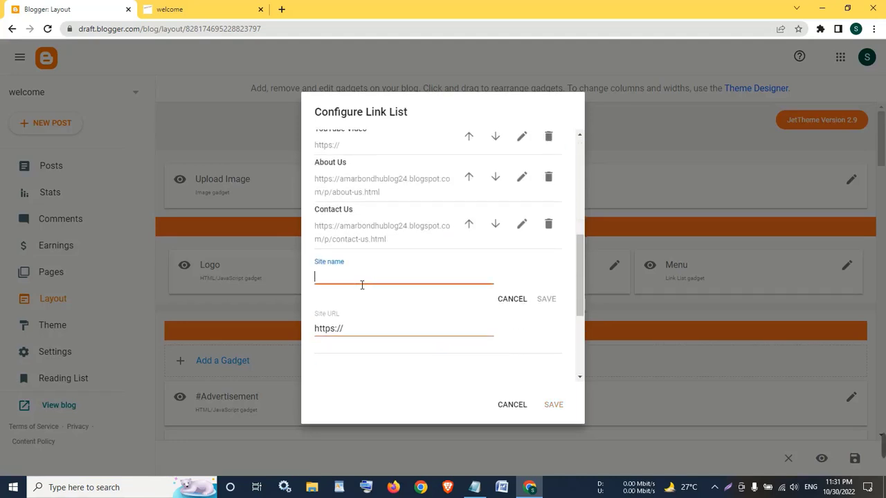
{"action": "type", "text": "Privacy Policy"}
{"action": "left_click_drag", "start_coordinate": [374, 333], "coordinate": [304, 332]}
{"action": "right_click", "coordinate": [384, 329]}
{"action": "left_click", "coordinate": [456, 195]}
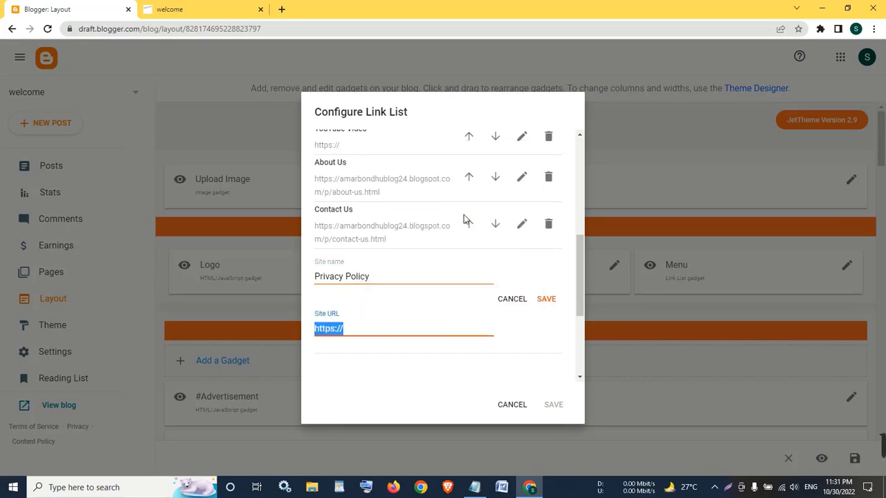
{"action": "type", "text": "https://amarbondhublog24.blogspot.com/p/privacy-policy.html"}
{"action": "left_click", "coordinate": [550, 301]}
{"action": "left_click", "coordinate": [551, 405]}
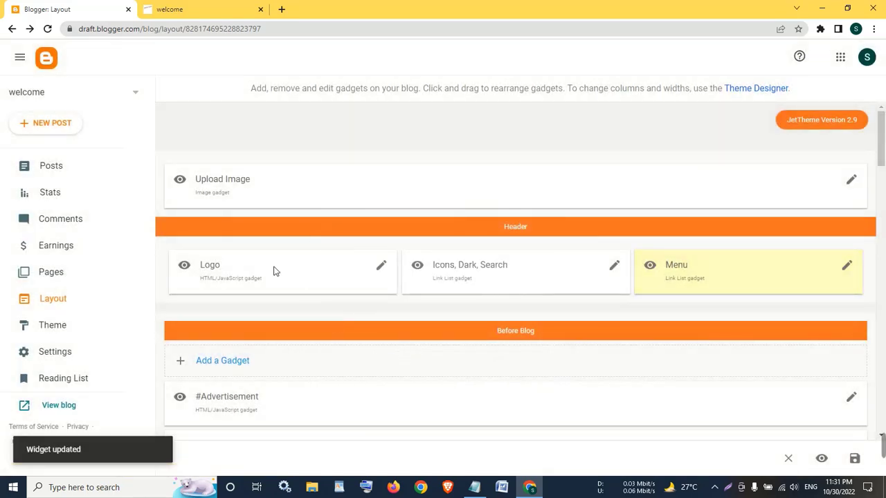
Step: Reload the live blog and test the My Blog and YouTube Video links in its header menu
{"action": "left_click", "coordinate": [209, 9]}
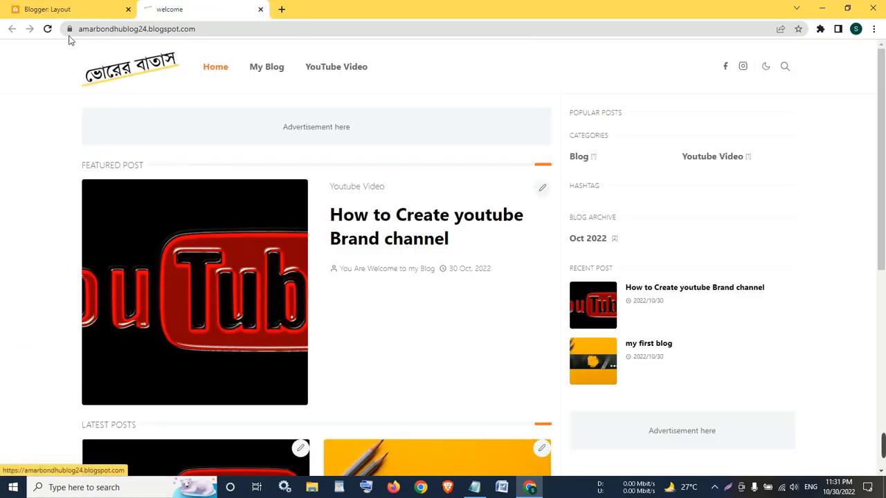
{"action": "left_click", "coordinate": [47, 28]}
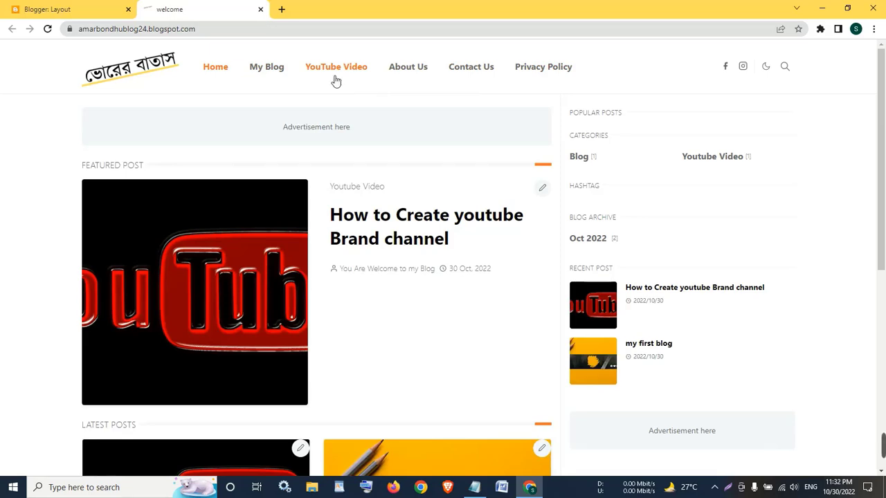
{"action": "right_click", "coordinate": [269, 67]}
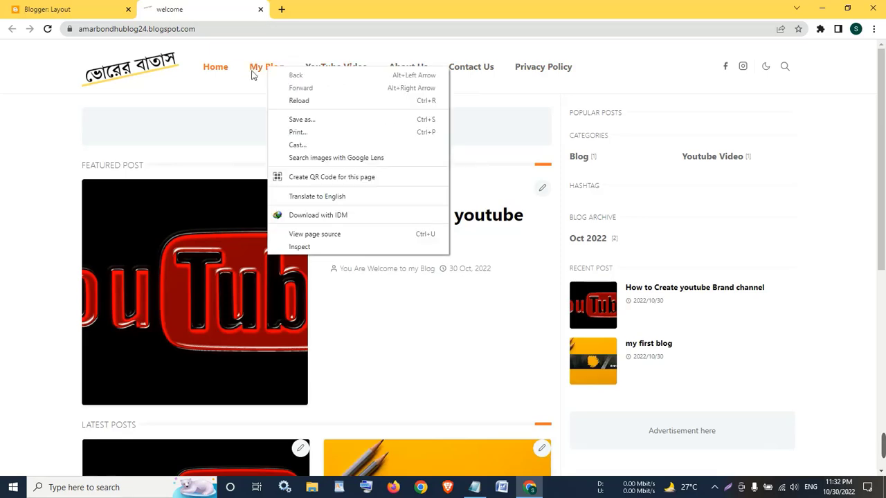
{"action": "left_click", "coordinate": [257, 67]}
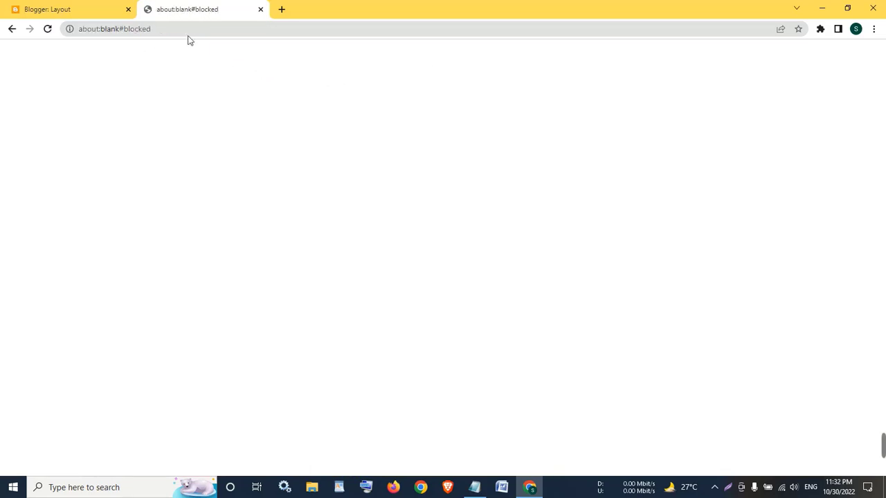
{"action": "left_click", "coordinate": [13, 30]}
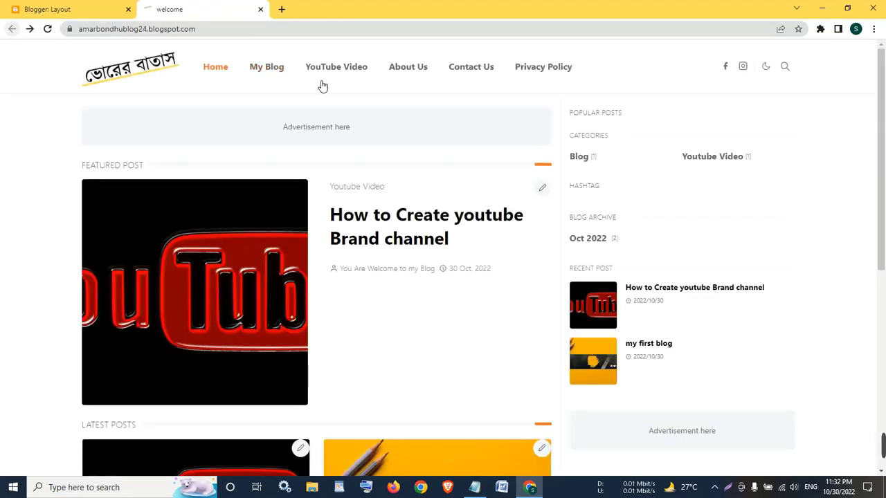
{"action": "left_click", "coordinate": [330, 69]}
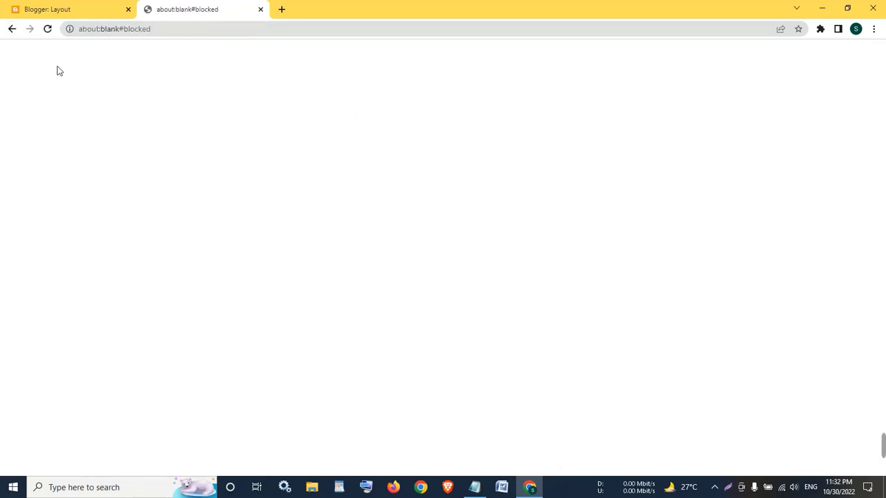
{"action": "left_click", "coordinate": [12, 31]}
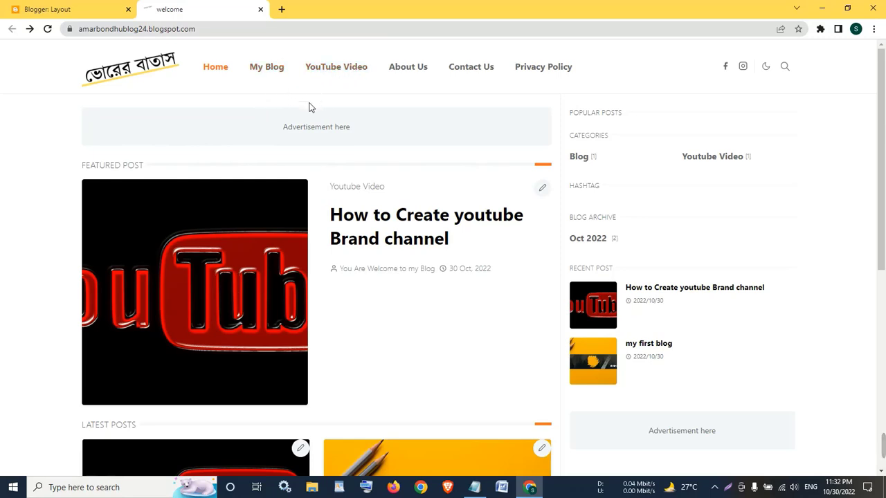
Step: Open the "How to Create youtube Brand channel" post in the editor and examine its label
{"action": "left_click", "coordinate": [55, 7]}
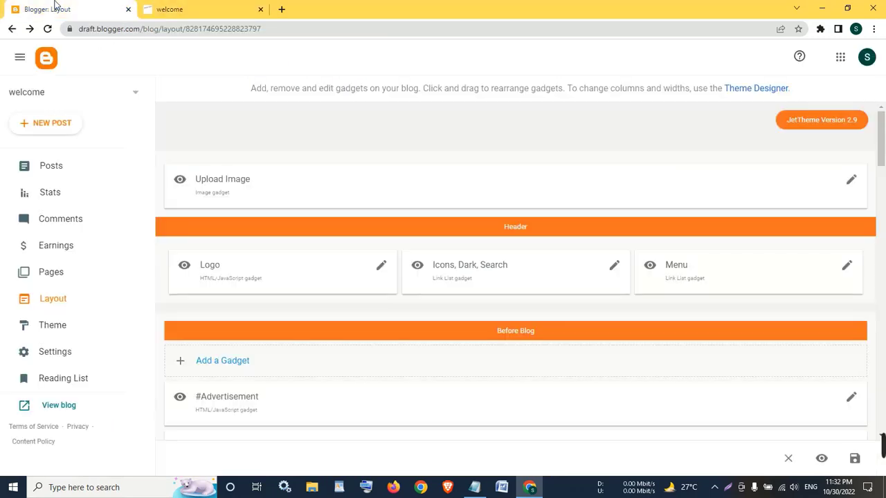
{"action": "left_click", "coordinate": [78, 175]}
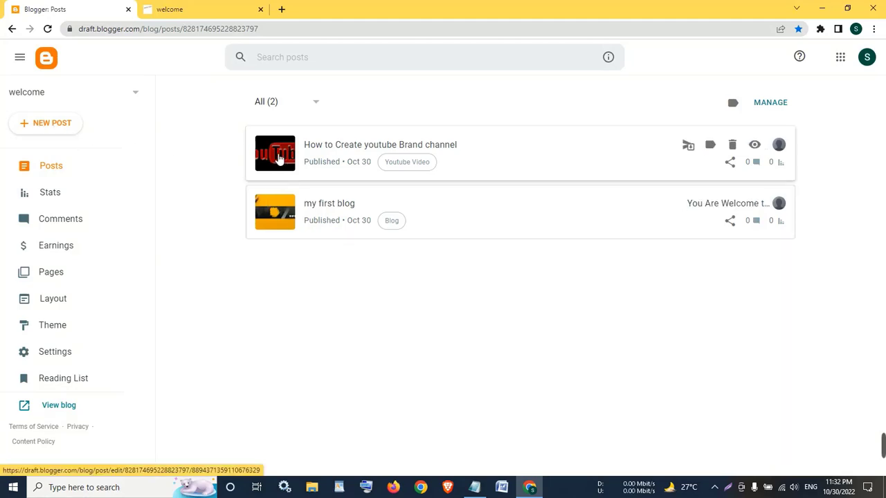
{"action": "left_click", "coordinate": [206, 7]}
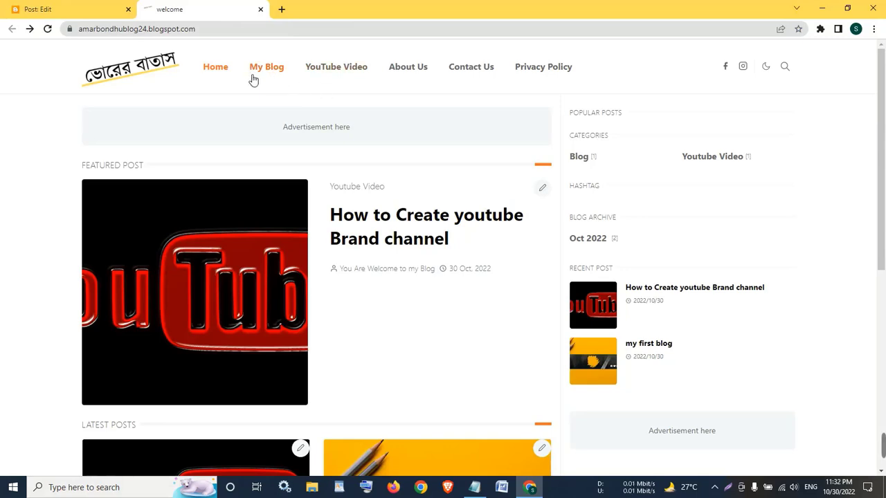
{"action": "left_click", "coordinate": [96, 9]}
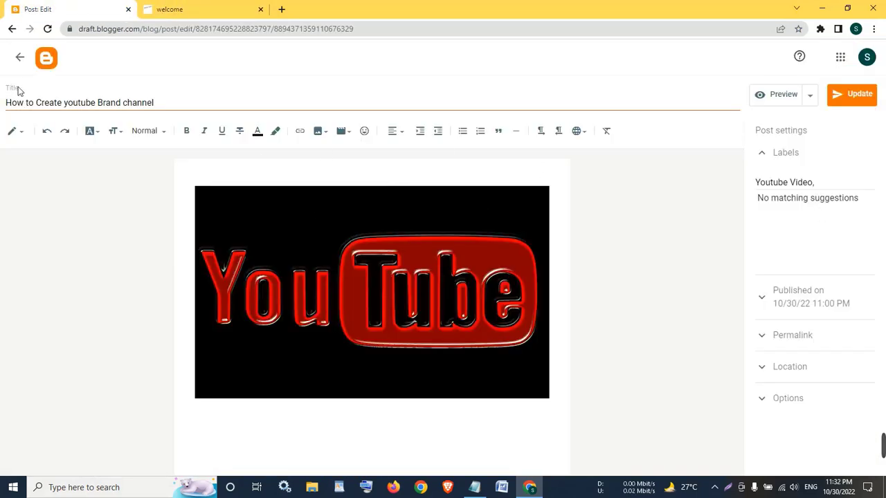
{"action": "left_click", "coordinate": [19, 57]}
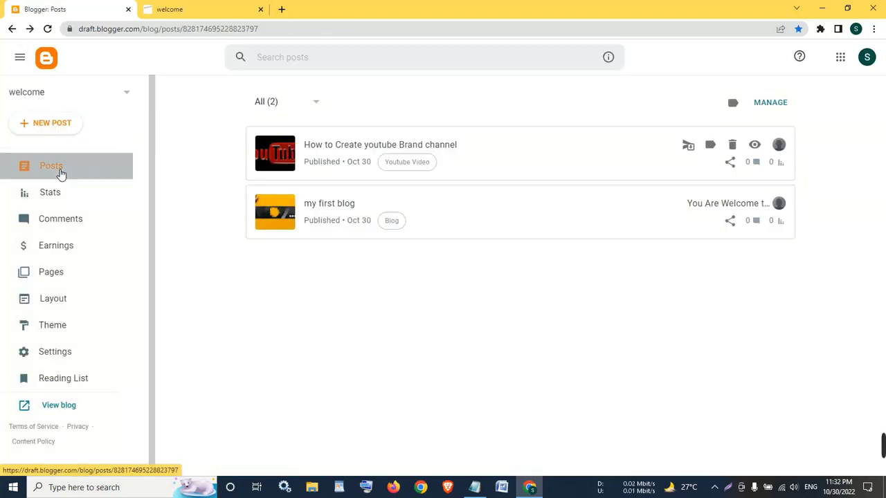
{"action": "left_click", "coordinate": [280, 173]}
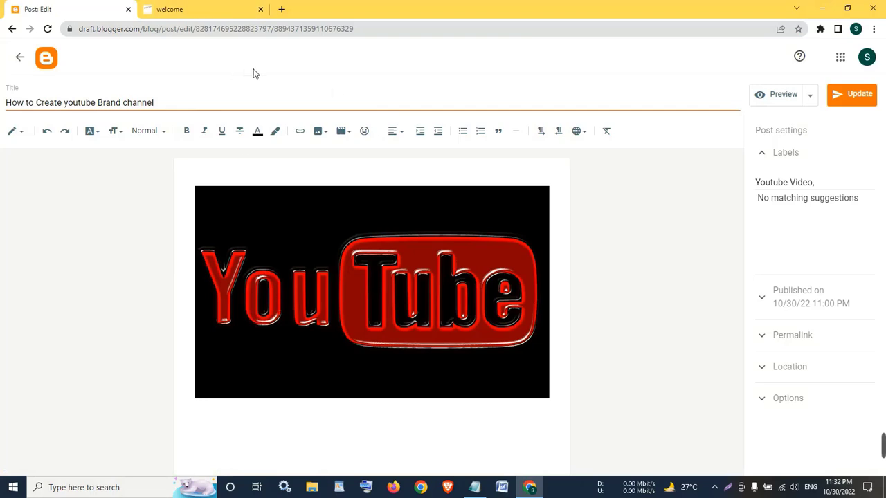
{"action": "left_click_drag", "start_coordinate": [831, 189], "coordinate": [597, 181]}
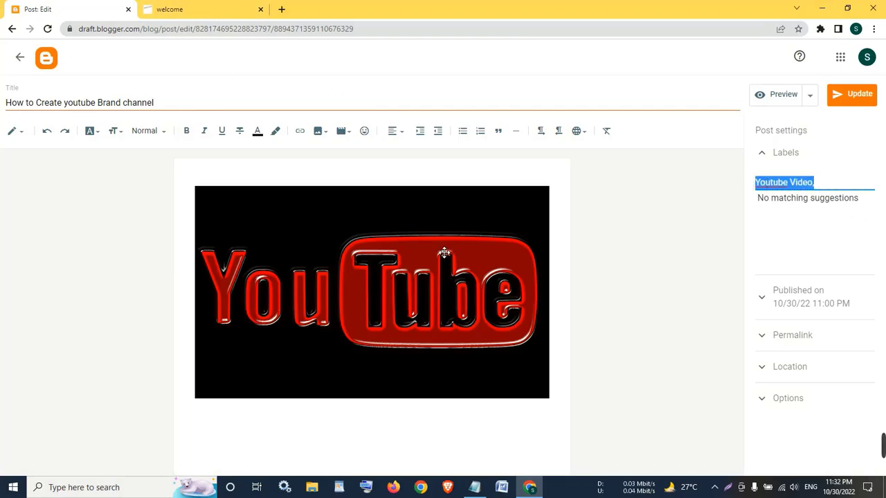
{"action": "left_click", "coordinate": [822, 189]}
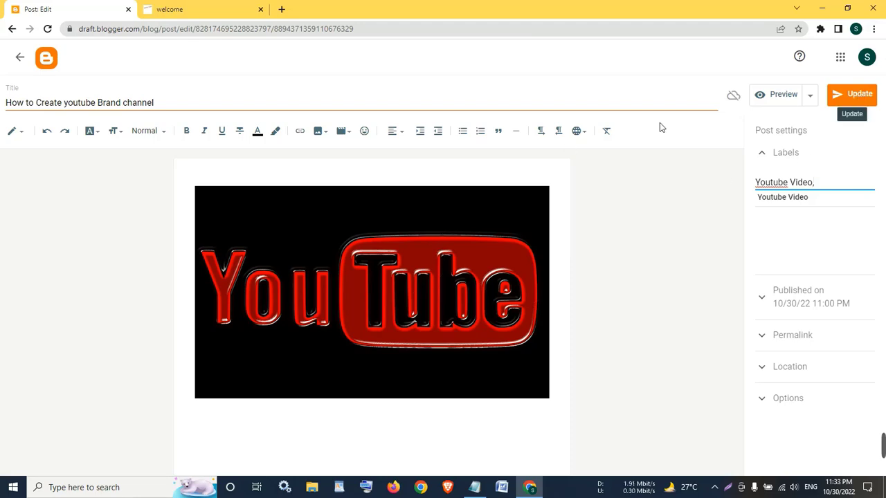
Step: Open the blog's Youtube Video category in a new tab, copy its page address and return to Blogger
{"action": "left_click", "coordinate": [239, 11]}
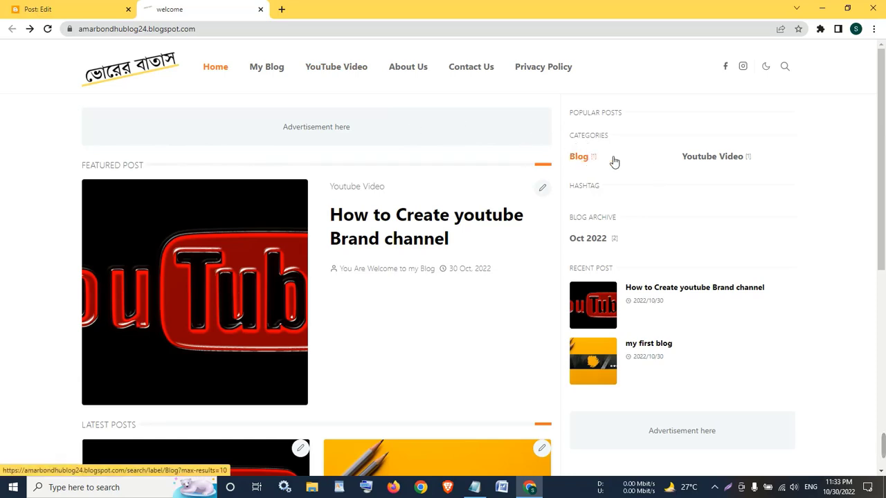
{"action": "middle_click", "coordinate": [705, 160]}
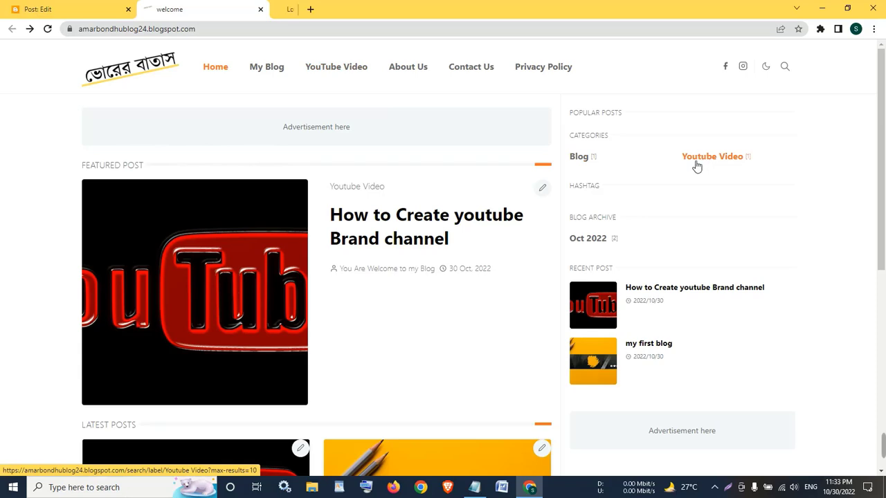
{"action": "left_click", "coordinate": [340, 9]}
{"action": "left_click", "coordinate": [330, 28]}
{"action": "key", "text": "ctrl+c"}
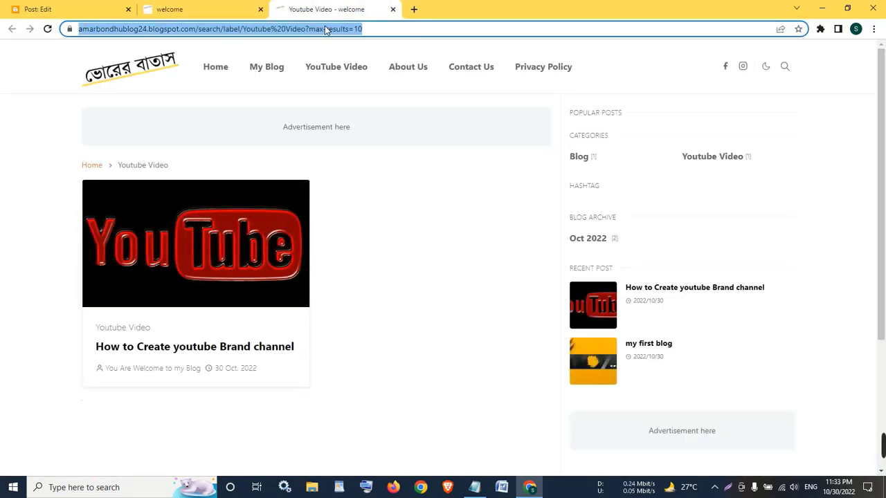
{"action": "right_click", "coordinate": [328, 28]}
{"action": "left_click", "coordinate": [356, 85]}
{"action": "left_click", "coordinate": [38, 8]}
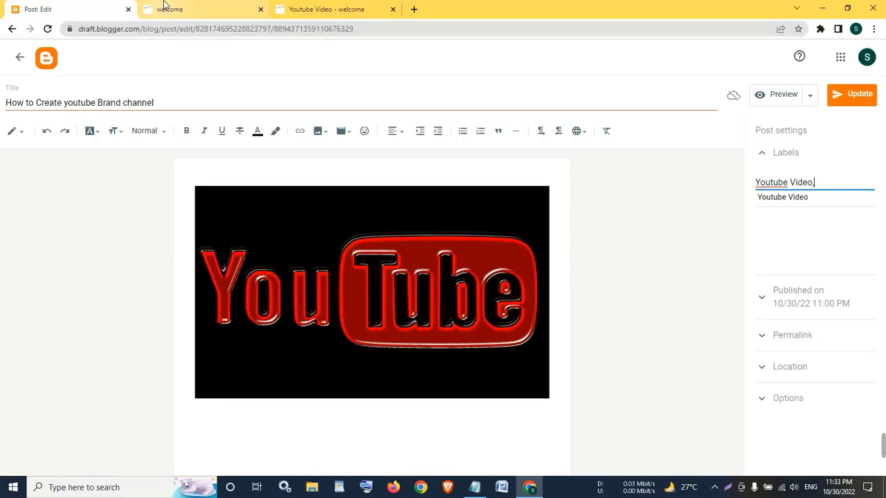
Step: Update the "How to Create youtube Brand channel" post with its Youtube Video label and return to the posts list
{"action": "left_click", "coordinate": [177, 9]}
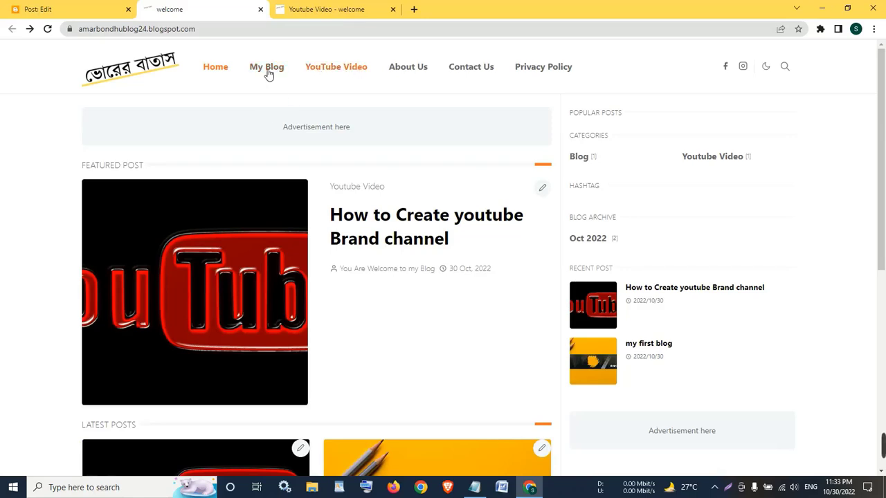
{"action": "key", "text": "ctrl+shift+Tab"}
{"action": "left_click", "coordinate": [20, 58]}
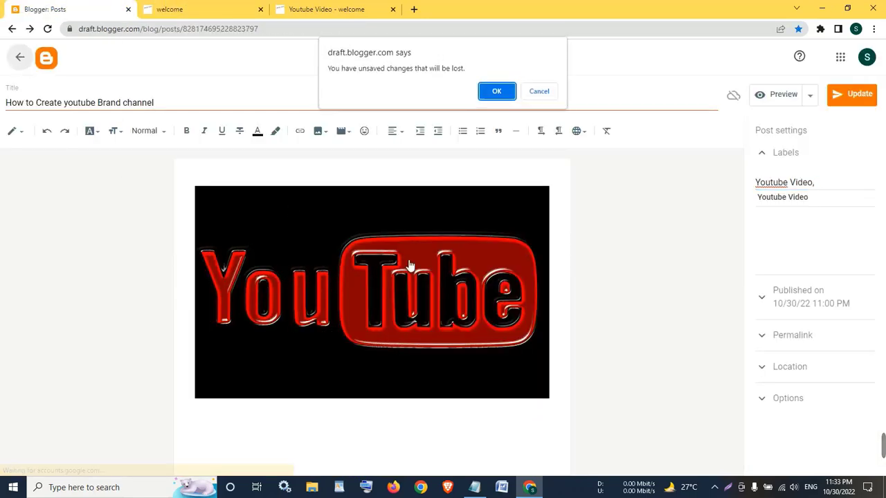
{"action": "left_click", "coordinate": [533, 91]}
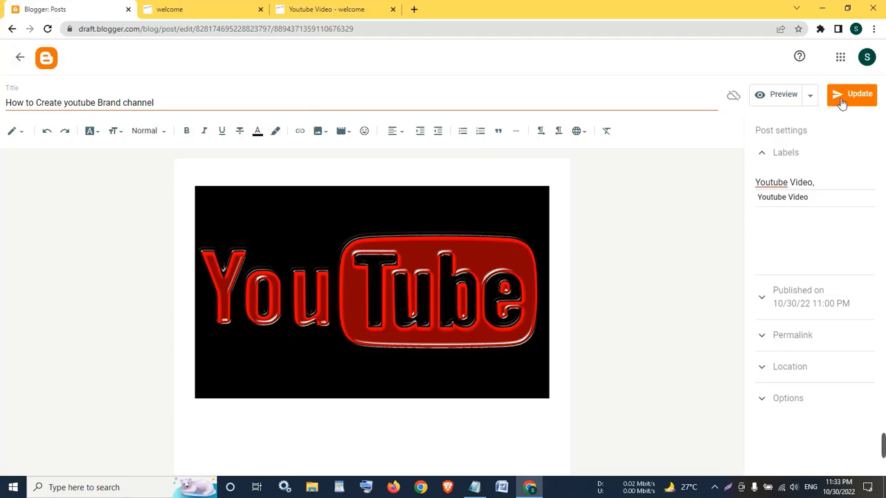
{"action": "left_click", "coordinate": [843, 95]}
{"action": "left_click", "coordinate": [18, 56]}
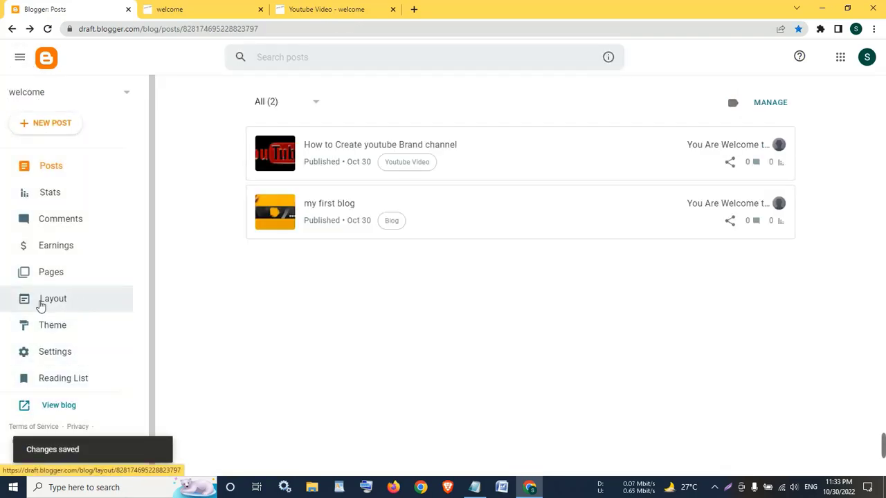
{"action": "left_click", "coordinate": [62, 307]}
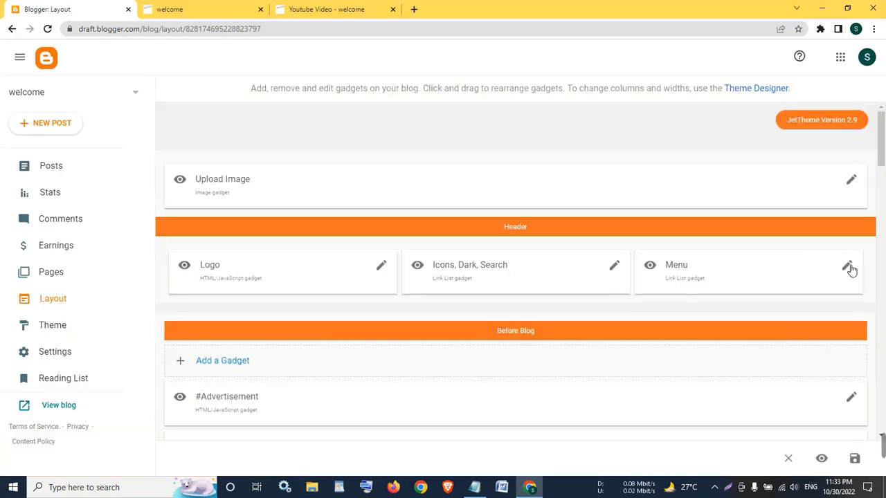
{"action": "left_click", "coordinate": [849, 268]}
{"action": "scroll", "coordinate": [473, 318], "scroll_direction": "down", "scroll_amount": 5}
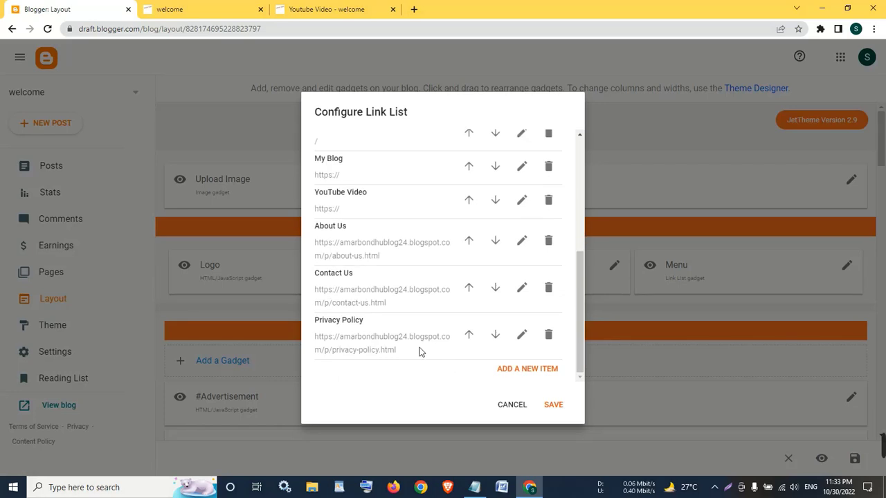
{"action": "scroll", "coordinate": [333, 265], "scroll_direction": "up", "scroll_amount": 2}
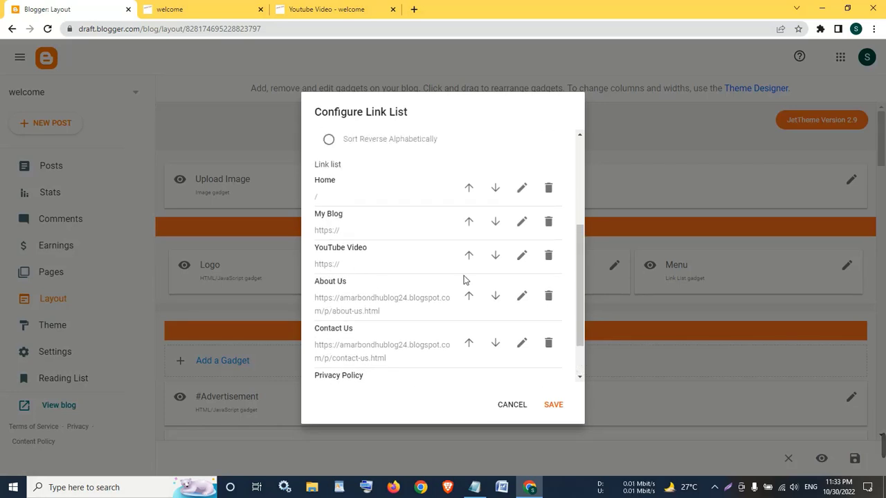
{"action": "left_click", "coordinate": [521, 255]}
{"action": "scroll", "coordinate": [374, 360], "scroll_direction": "down", "scroll_amount": 3}
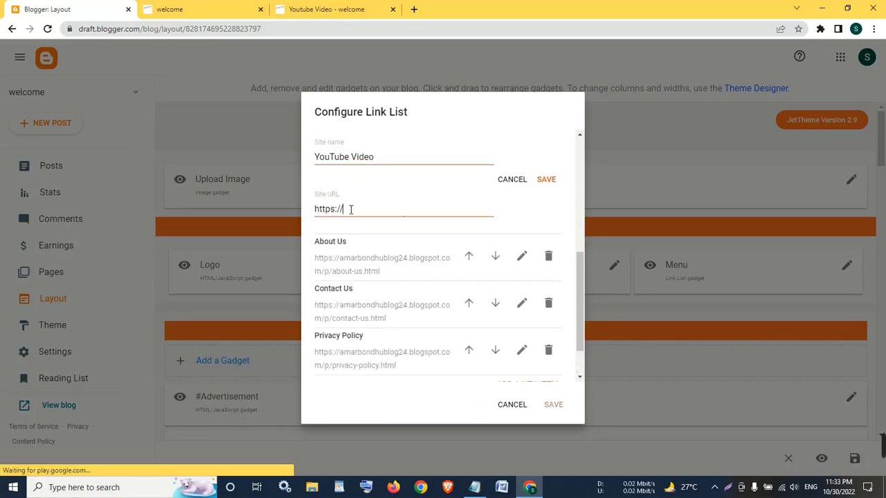
{"action": "left_click", "coordinate": [360, 216]}
{"action": "right_click", "coordinate": [360, 215]}
{"action": "left_click", "coordinate": [397, 262]}
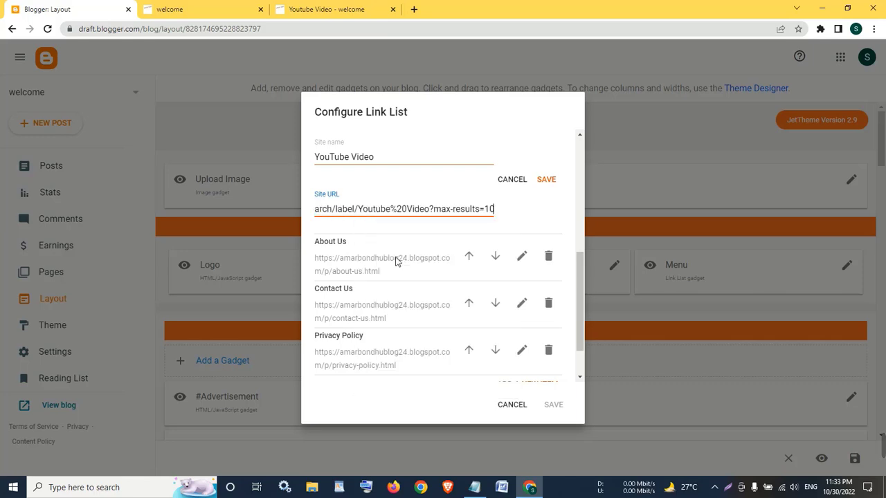
{"action": "left_click", "coordinate": [548, 179]}
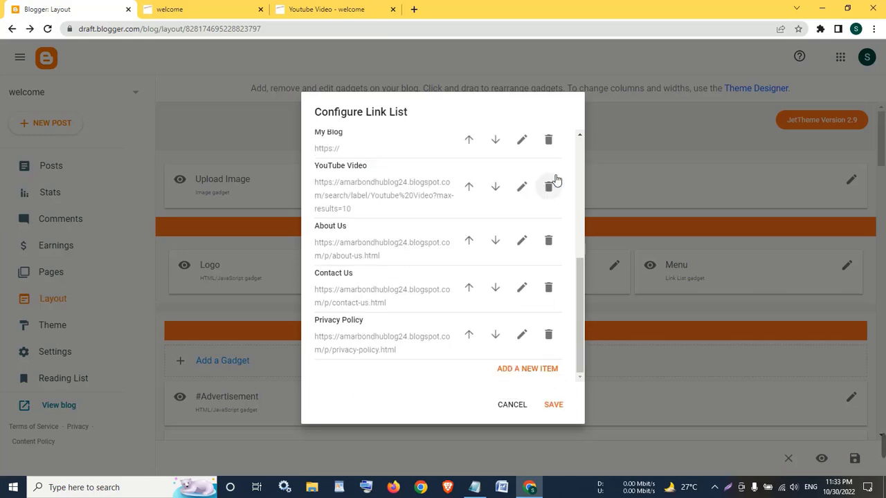
{"action": "left_click", "coordinate": [558, 407]}
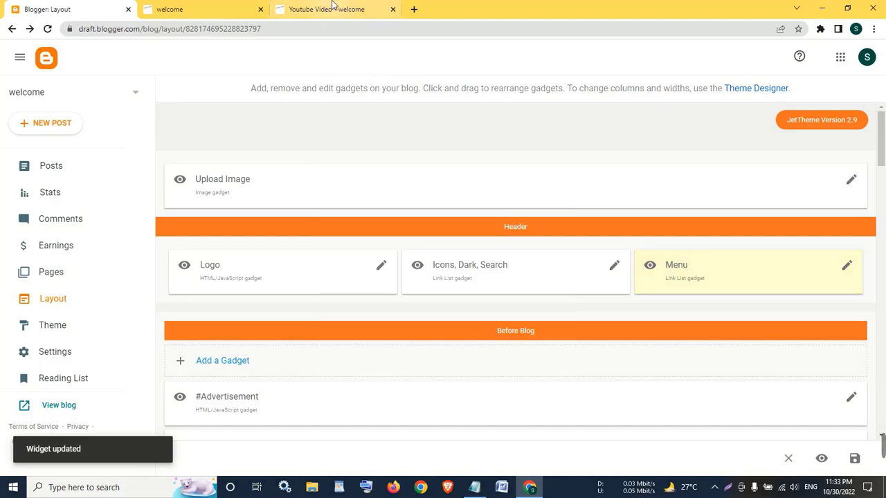
Step: Open the live blog's Blog category in a new tab, copy its page address and return to the Blogger layout
{"action": "left_click", "coordinate": [325, 9]}
{"action": "middle_click", "coordinate": [585, 159]}
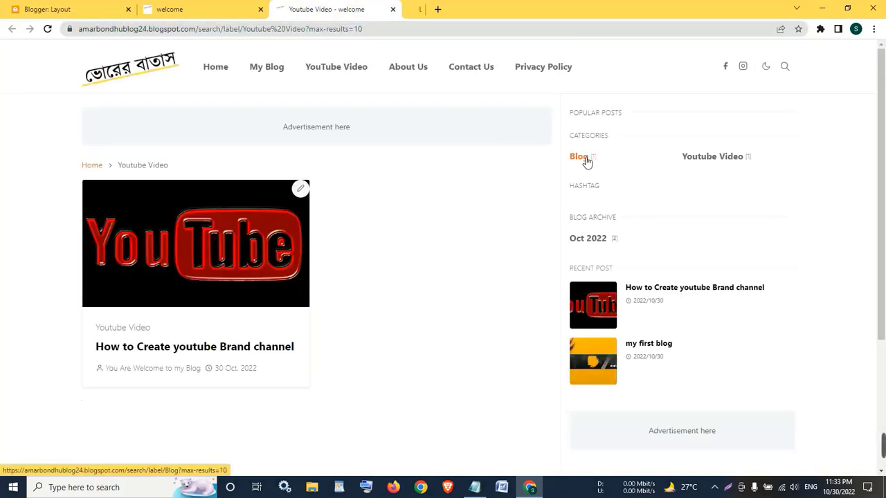
{"action": "left_click", "coordinate": [471, 6]}
{"action": "left_click", "coordinate": [439, 29]}
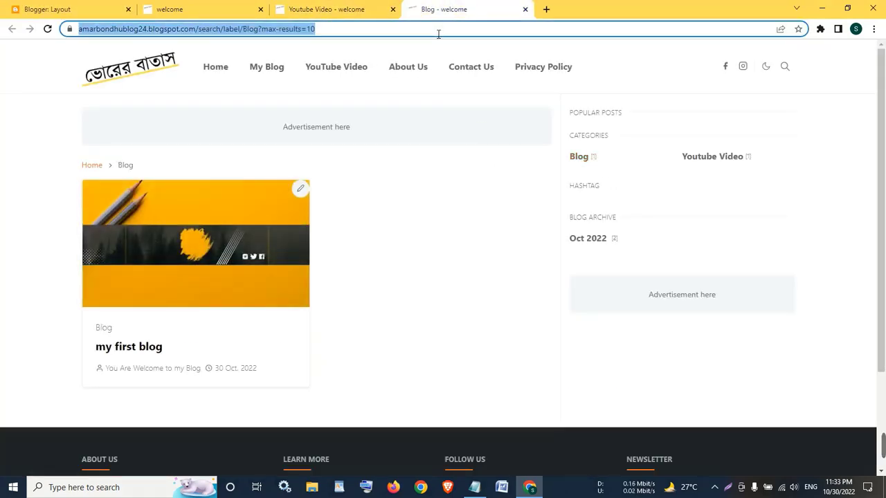
{"action": "right_click", "coordinate": [439, 29]}
{"action": "left_click", "coordinate": [454, 94]}
{"action": "key", "text": "ctrl+1"}
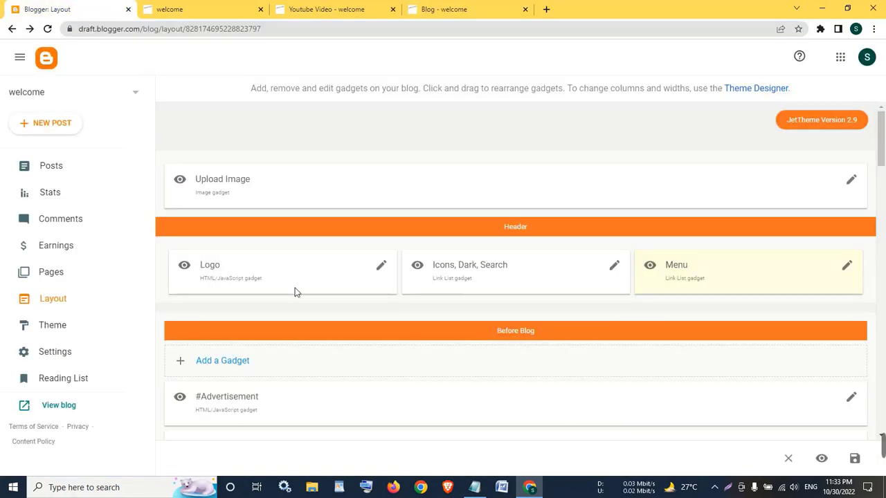
{"action": "left_click", "coordinate": [849, 269]}
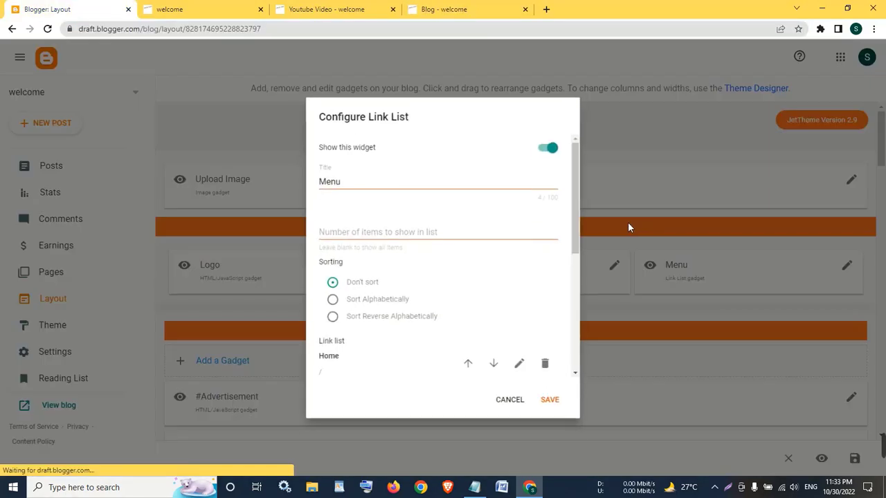
{"action": "scroll", "coordinate": [463, 326], "scroll_direction": "down", "scroll_amount": 5}
{"action": "scroll", "coordinate": [441, 292], "scroll_direction": "up", "scroll_amount": 3}
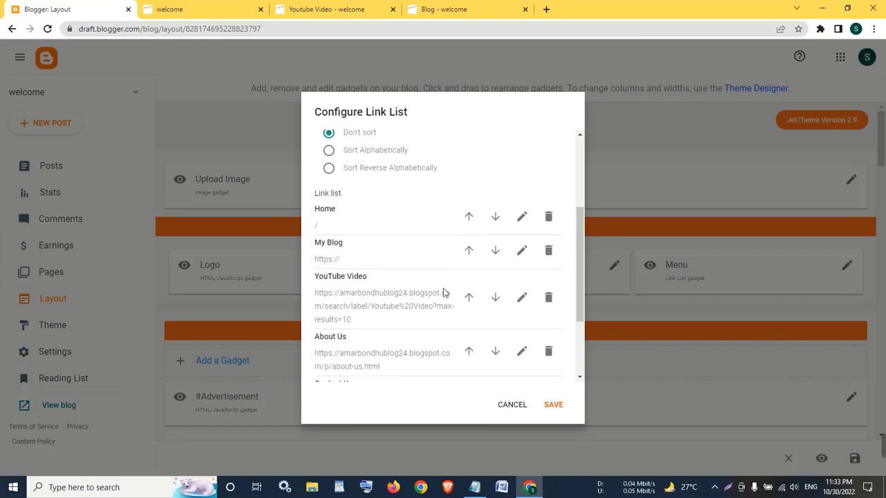
{"action": "left_click", "coordinate": [522, 251]}
{"action": "scroll", "coordinate": [421, 316], "scroll_direction": "down", "scroll_amount": 1}
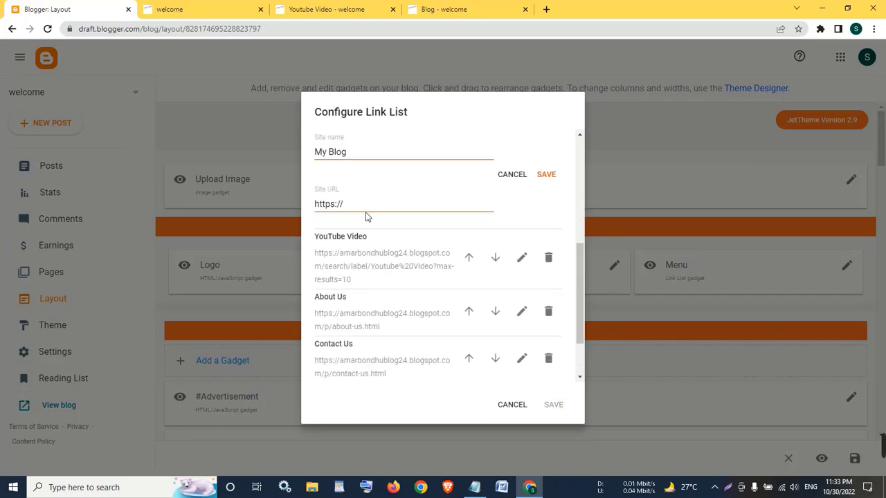
{"action": "left_click_drag", "start_coordinate": [366, 207], "coordinate": [296, 194]}
{"action": "left_click", "coordinate": [395, 259]}
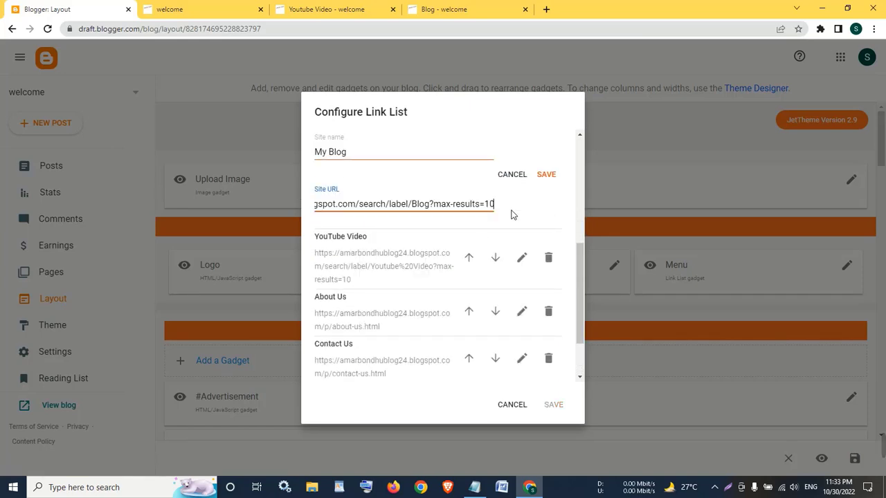
Step: Check the My Blog item's name and URL against the Blog category page, and save the item and the Menu gadget
{"action": "left_click_drag", "start_coordinate": [461, 204], "coordinate": [329, 204]}
{"action": "left_click_drag", "start_coordinate": [359, 163], "coordinate": [308, 151]}
{"action": "left_click", "coordinate": [450, 9]}
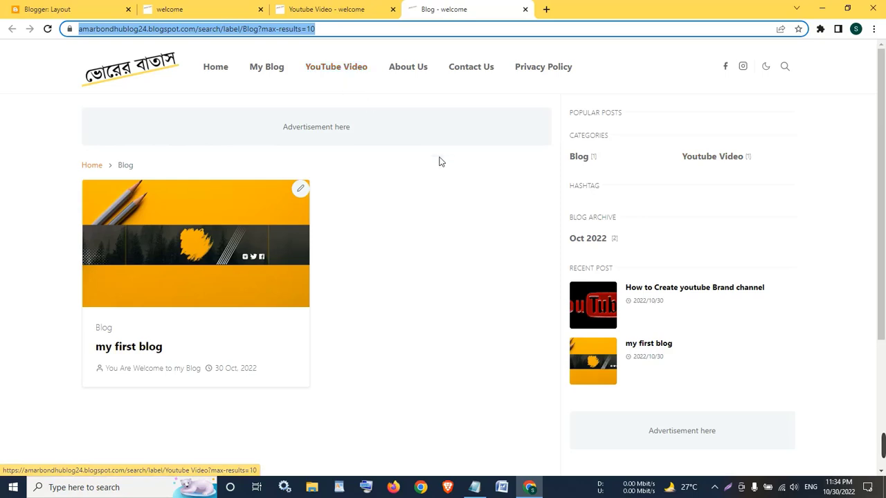
{"action": "left_click", "coordinate": [44, 9]}
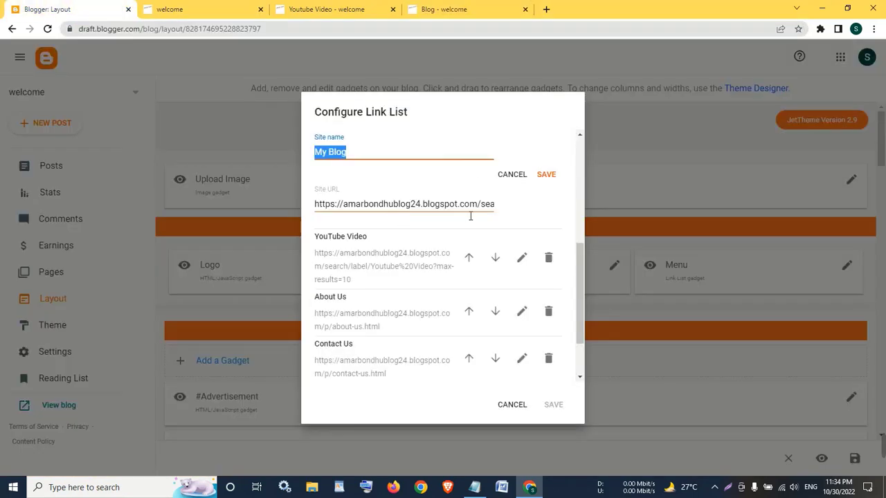
{"action": "left_click", "coordinate": [547, 177]}
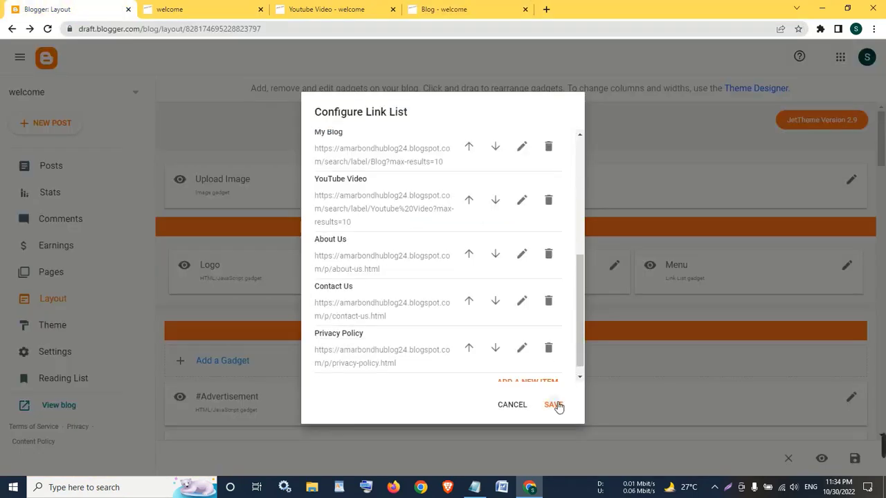
{"action": "left_click", "coordinate": [556, 405]}
Step: Close the two category pages, reload the live blog and test the My Blog and YouTube Video links in its header menu
{"action": "left_click", "coordinate": [340, 9]}
{"action": "key", "text": "ctrl+w"}
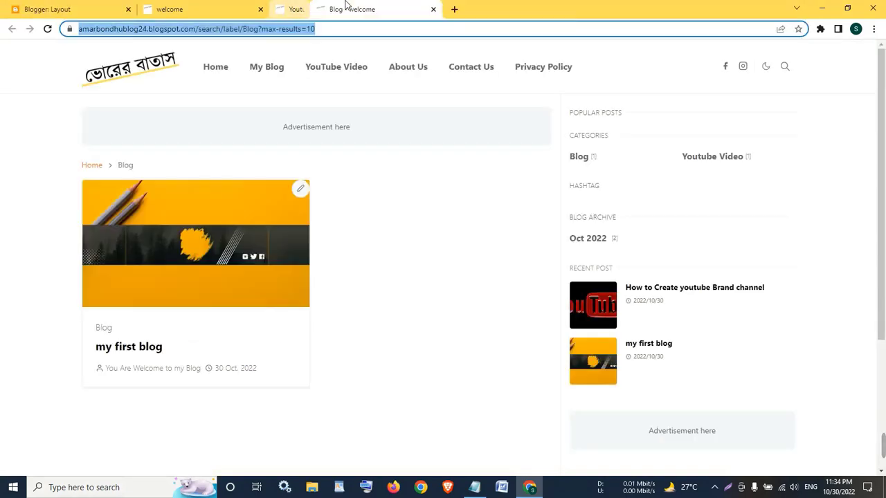
{"action": "key", "text": "ctrl+w"}
{"action": "left_click", "coordinate": [46, 32]}
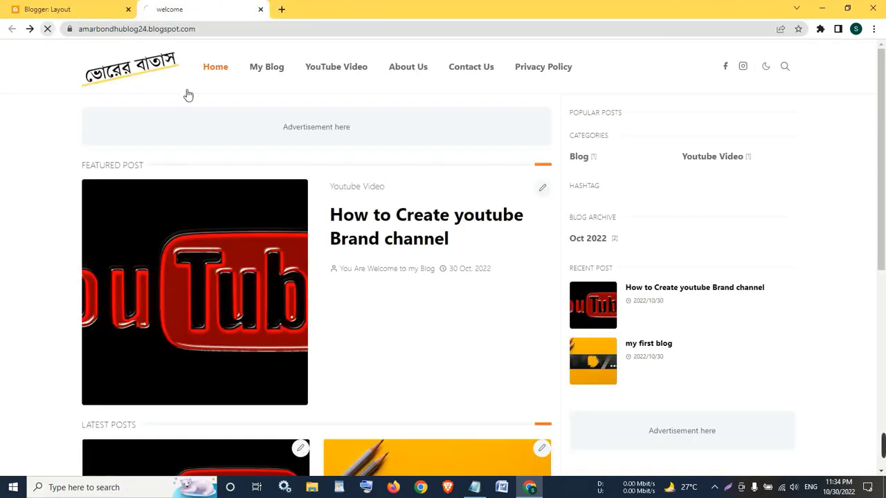
{"action": "left_click", "coordinate": [275, 72]}
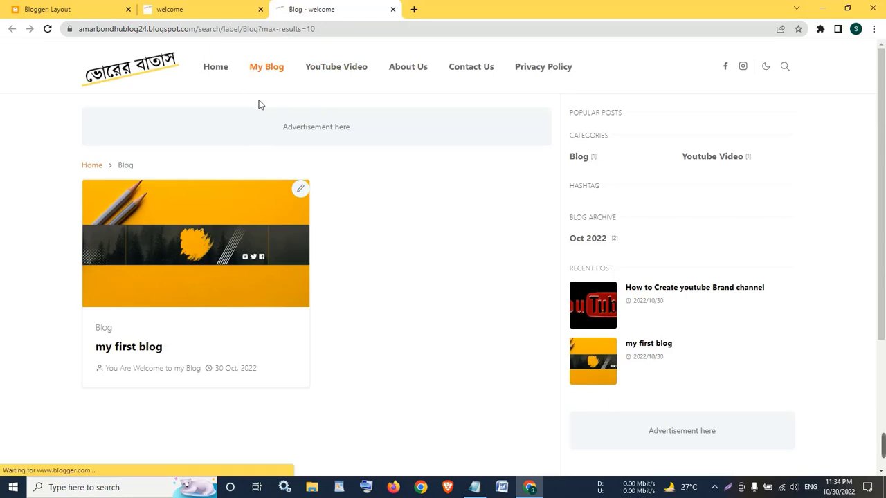
{"action": "left_click", "coordinate": [328, 66]}
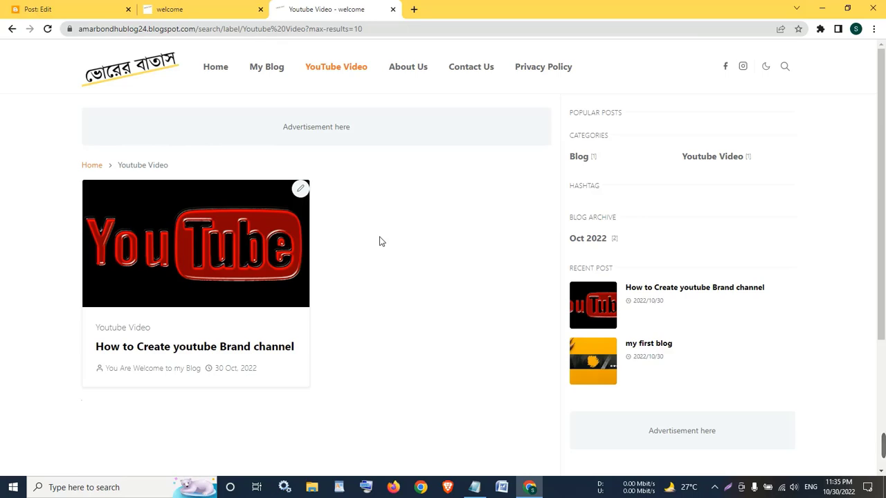
Step: Open the "How to Create youtube Brand channel" post from the Youtube Video label page and look through it
{"action": "left_click", "coordinate": [294, 293]}
{"action": "scroll", "coordinate": [332, 319], "scroll_direction": "down", "scroll_amount": 4}
{"action": "scroll", "coordinate": [331, 320], "scroll_direction": "up", "scroll_amount": 3}
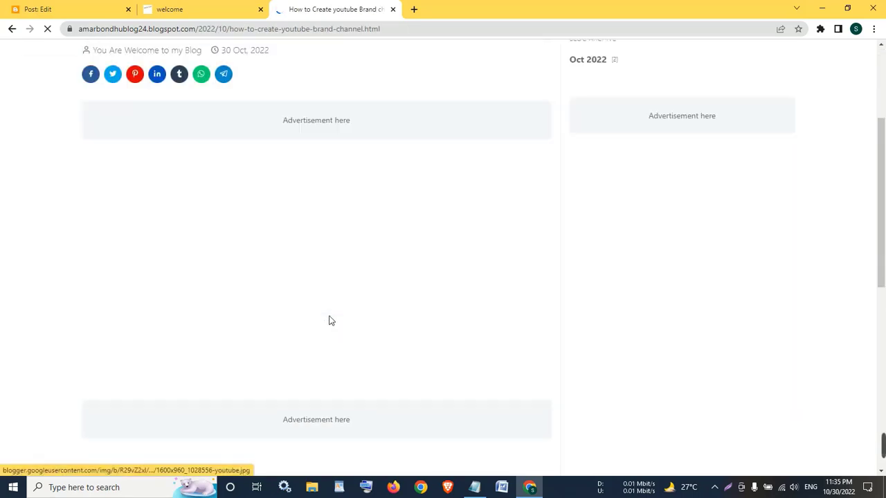